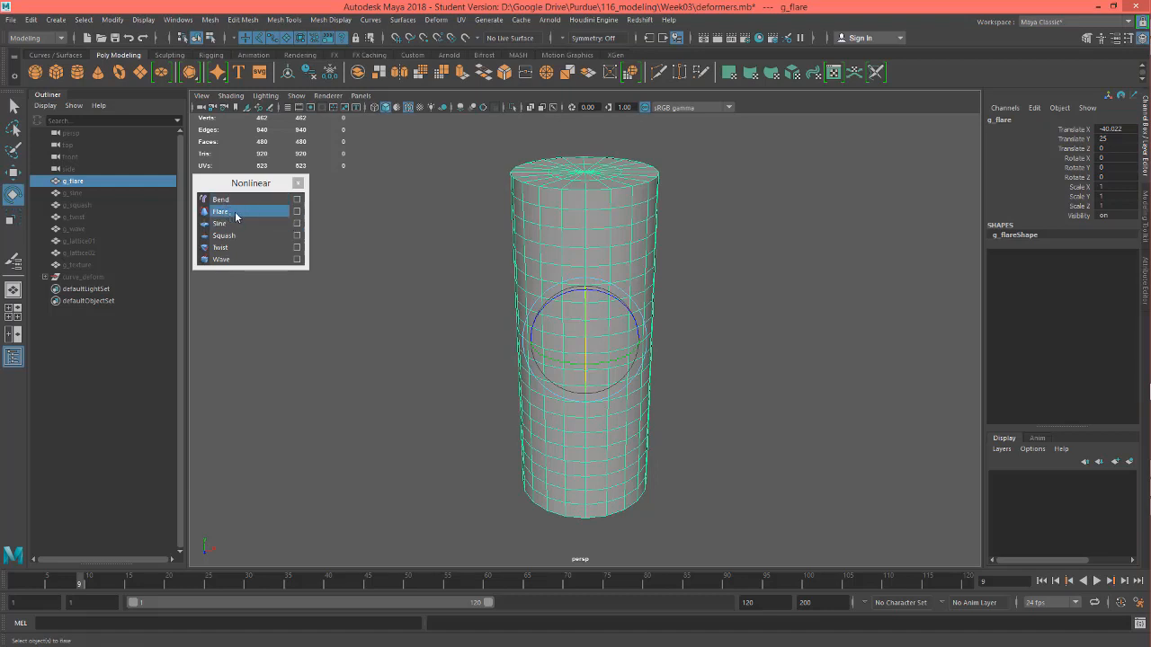
Step: Apply a nonlinear Flare deformer to the tall g_flare cylinder
click(241, 218)
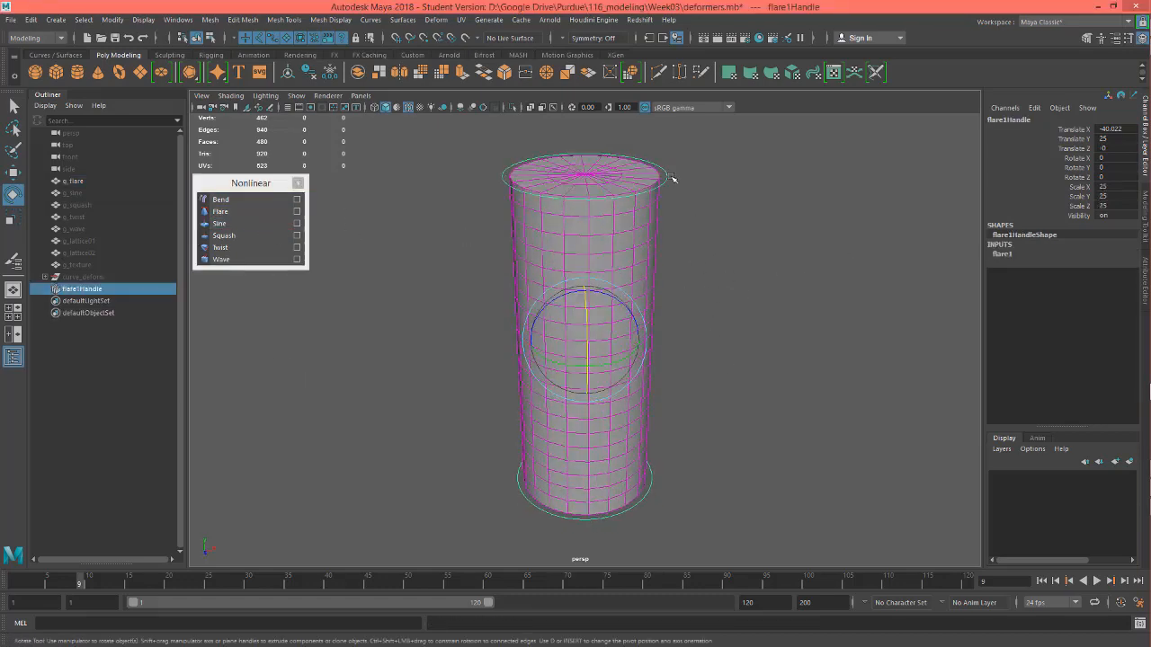
alt+drag(708, 488, 765, 441)
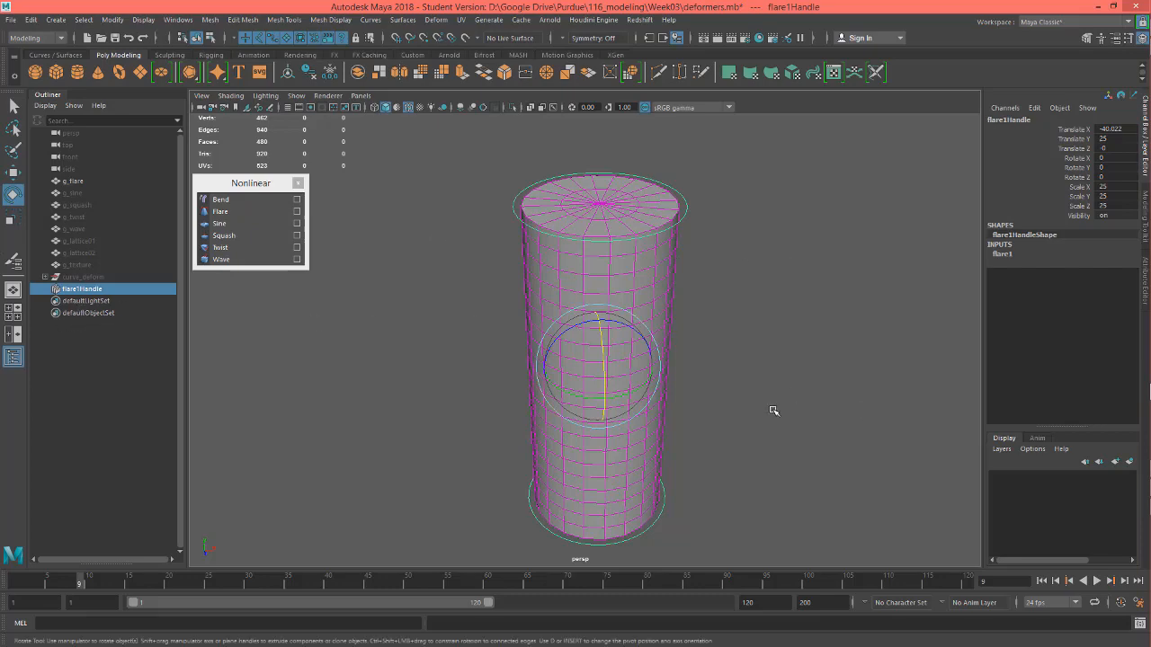
mouse_move(743, 396)
alt+mouse_down()
mouse_move(712, 362)
mouse_move(737, 376)
alt+mouse_up()
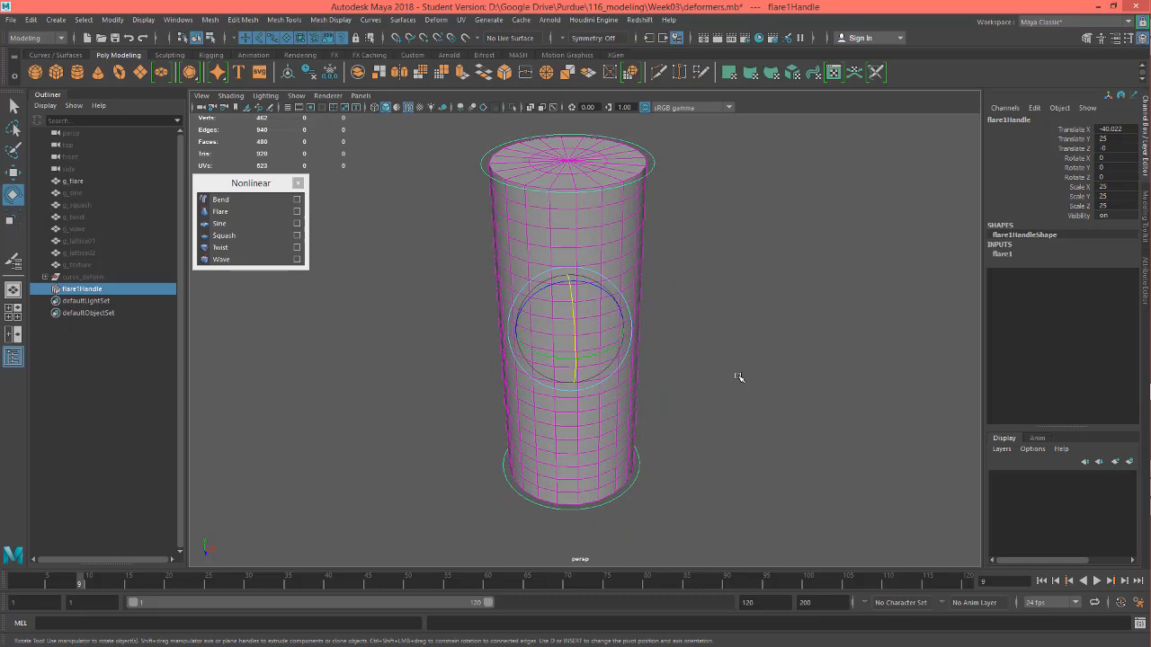
Step: Use the flare's viewport manipulators to narrow the cylinder's bottom end and bulge its middle to a curve of about 0.73
key(t)
alt+drag(707, 249, 729, 440)
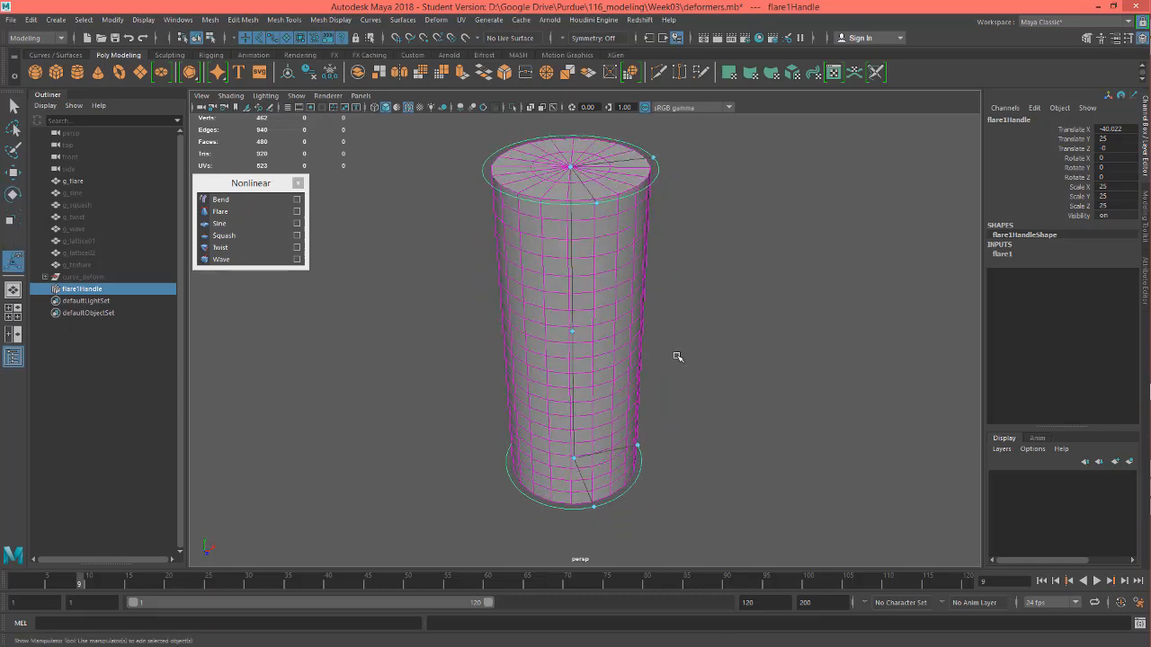
drag(593, 509, 610, 453)
drag(587, 492, 609, 454)
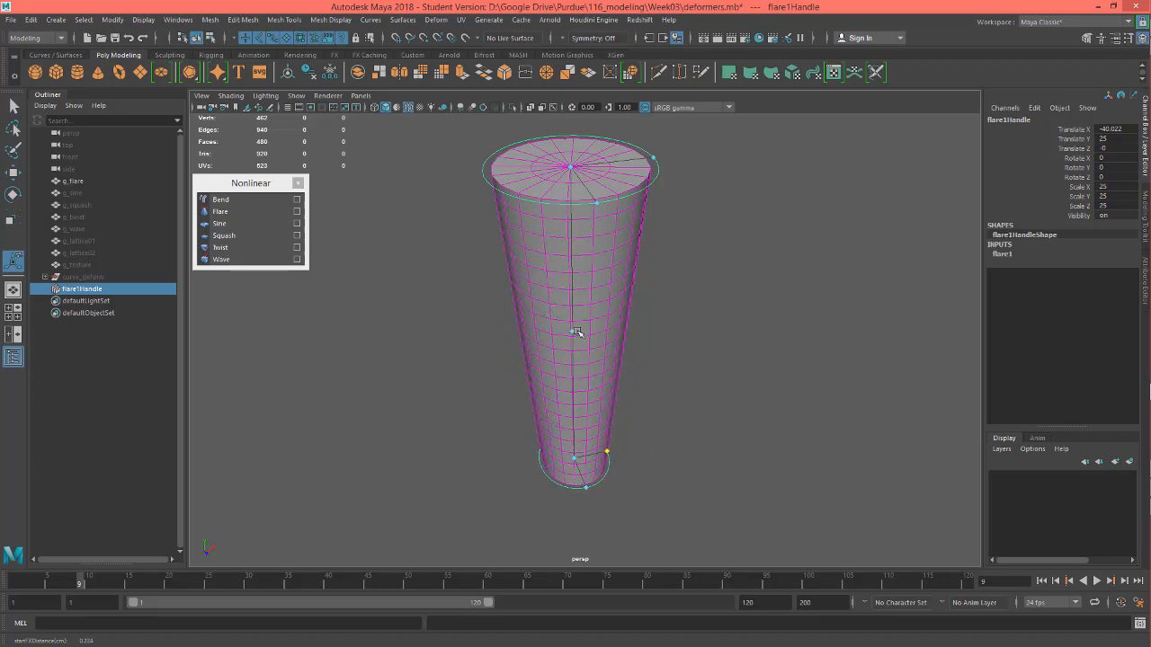
drag(576, 332, 689, 311)
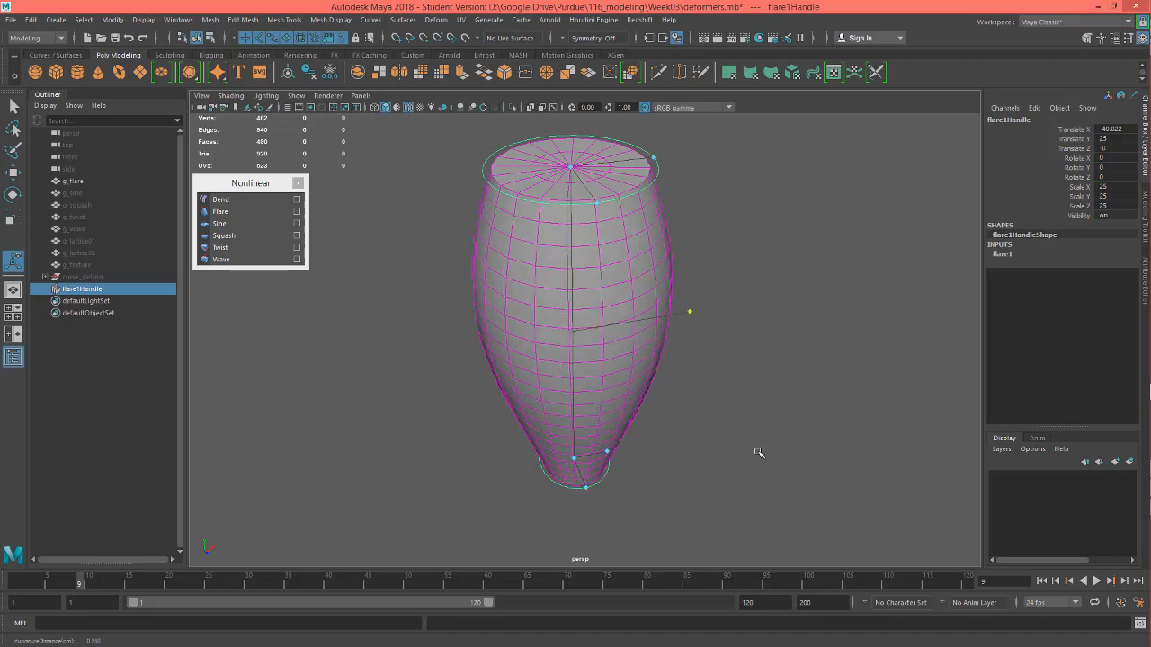
Step: Narrow the cylinder's top end with the flare manipulators to about 0.777 in X and 0.901 in Z, and return to the Select tool
alt+drag(757, 454, 720, 436)
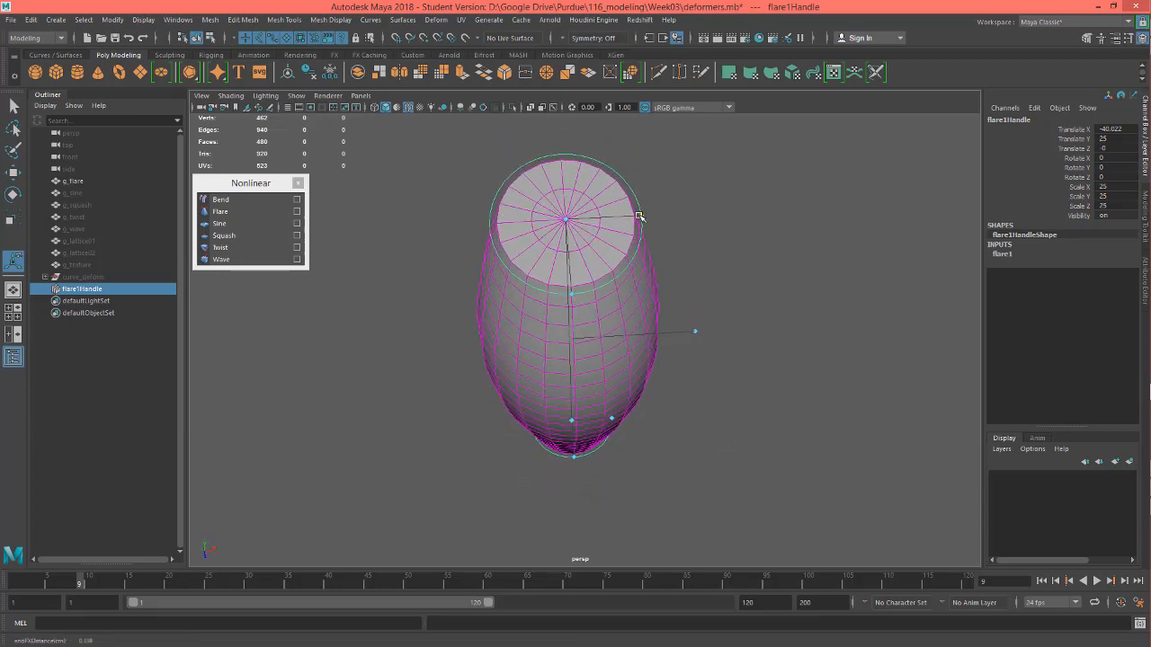
drag(638, 215, 570, 285)
alt+drag(780, 352, 753, 291)
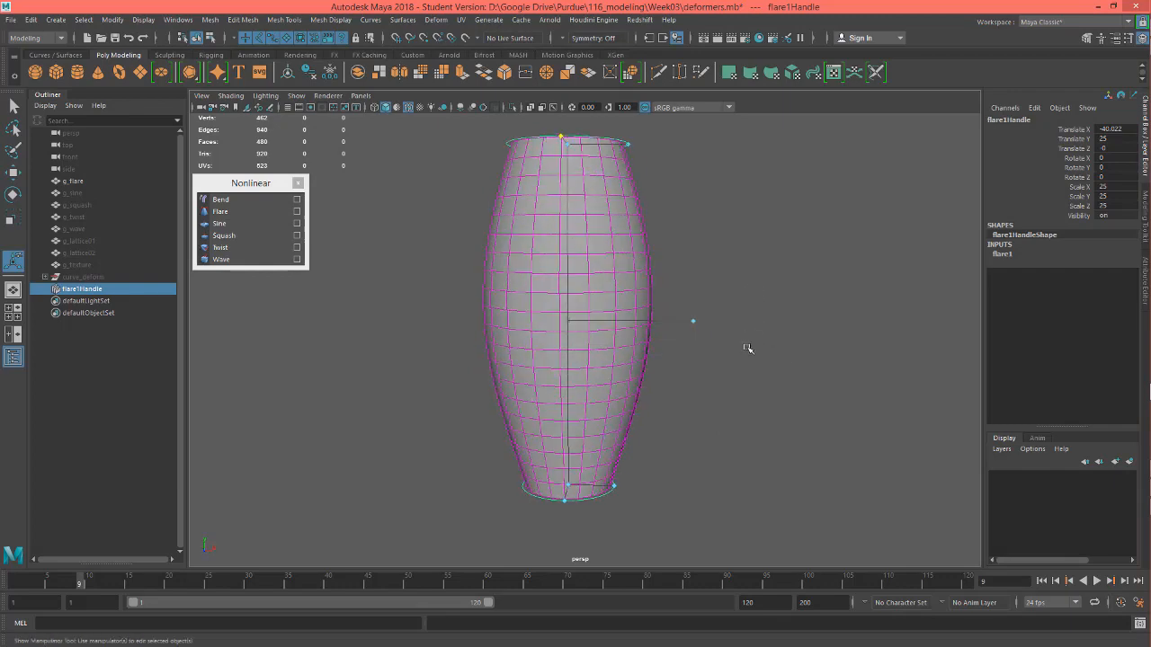
alt+drag(714, 378, 692, 382)
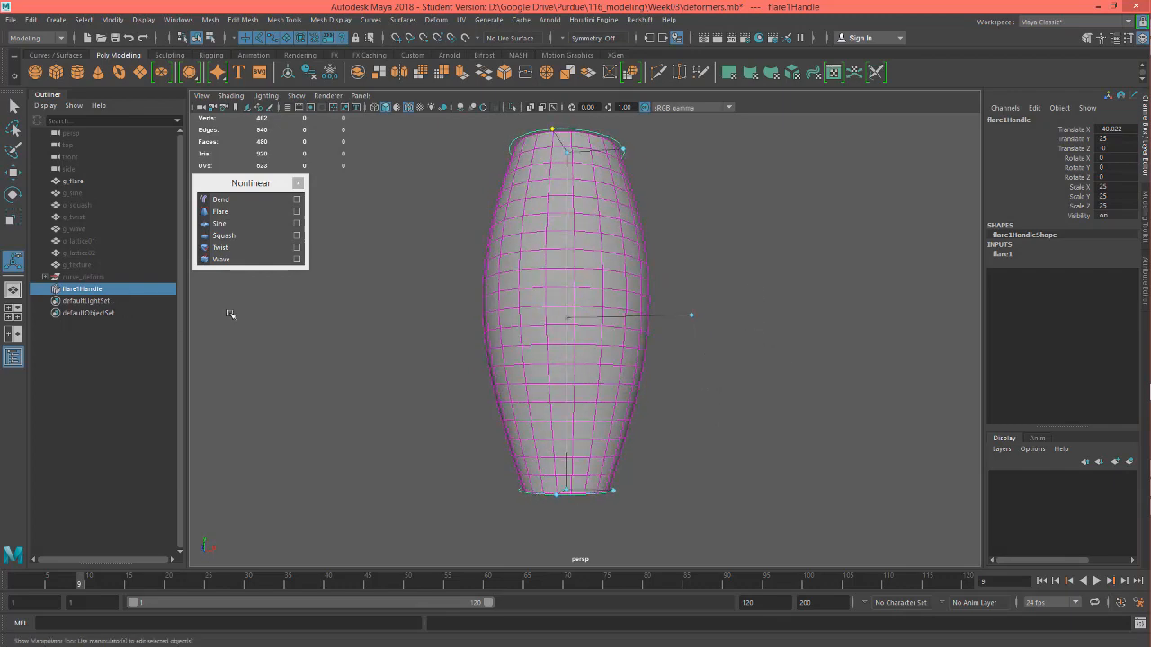
click(8, 261)
key(q)
alt+drag(918, 355, 784, 423)
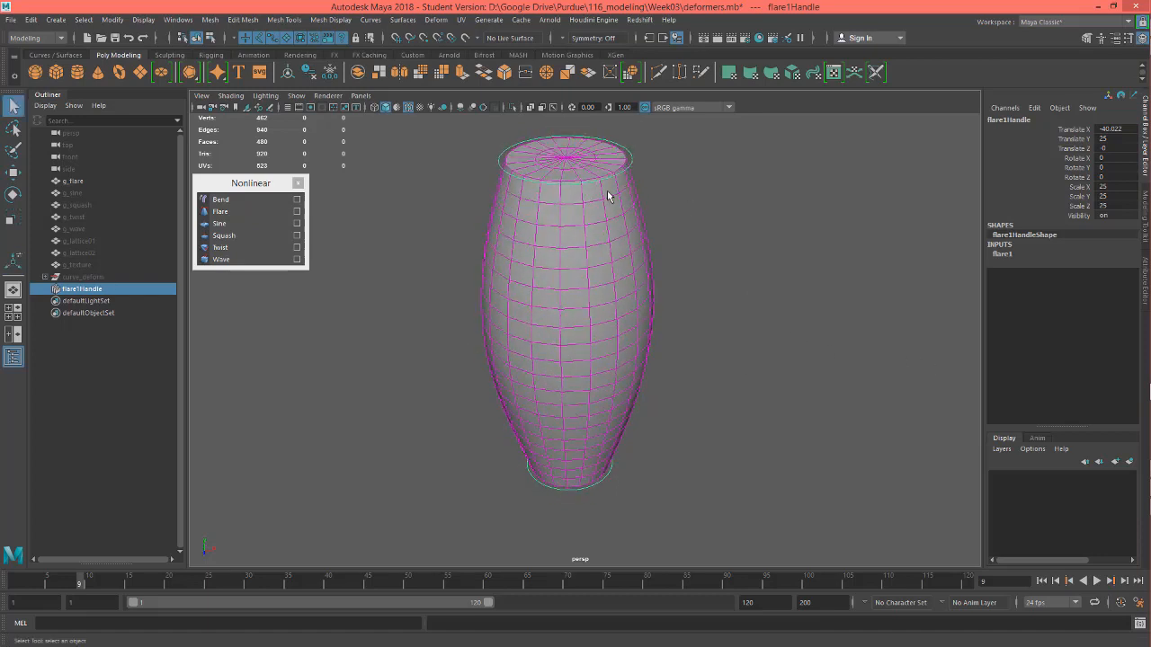
Step: Set the flare deformer's Start Flare X and Z to 0.6 and its End Flare X and Z to 0.7
click(1001, 255)
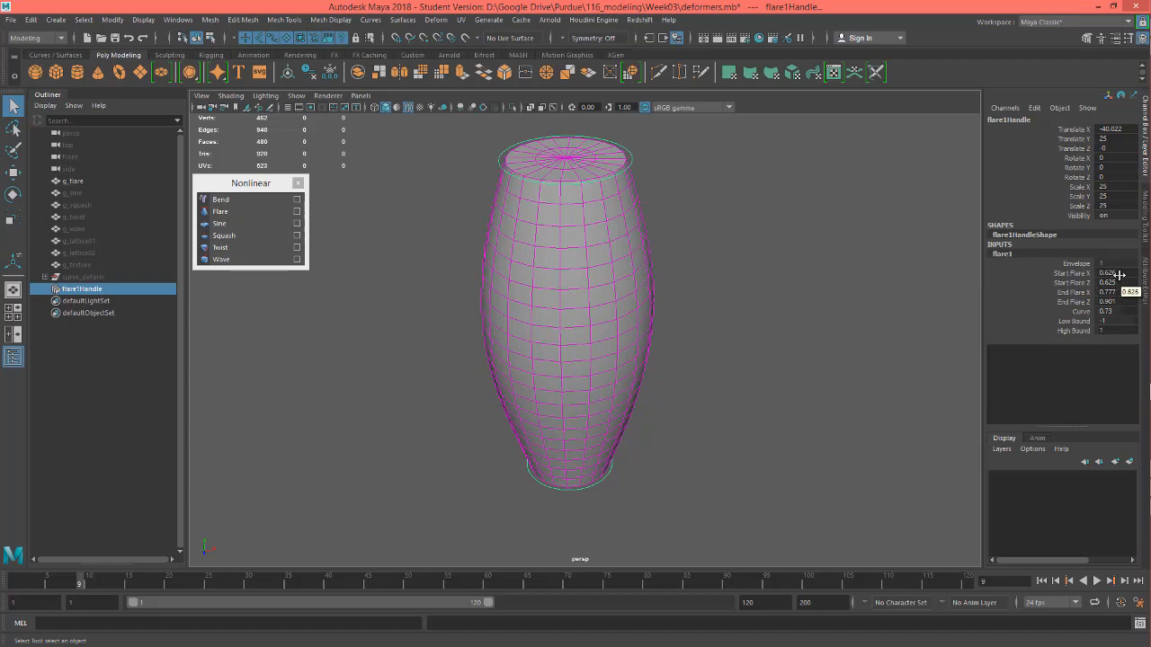
drag(1123, 275, 1131, 282)
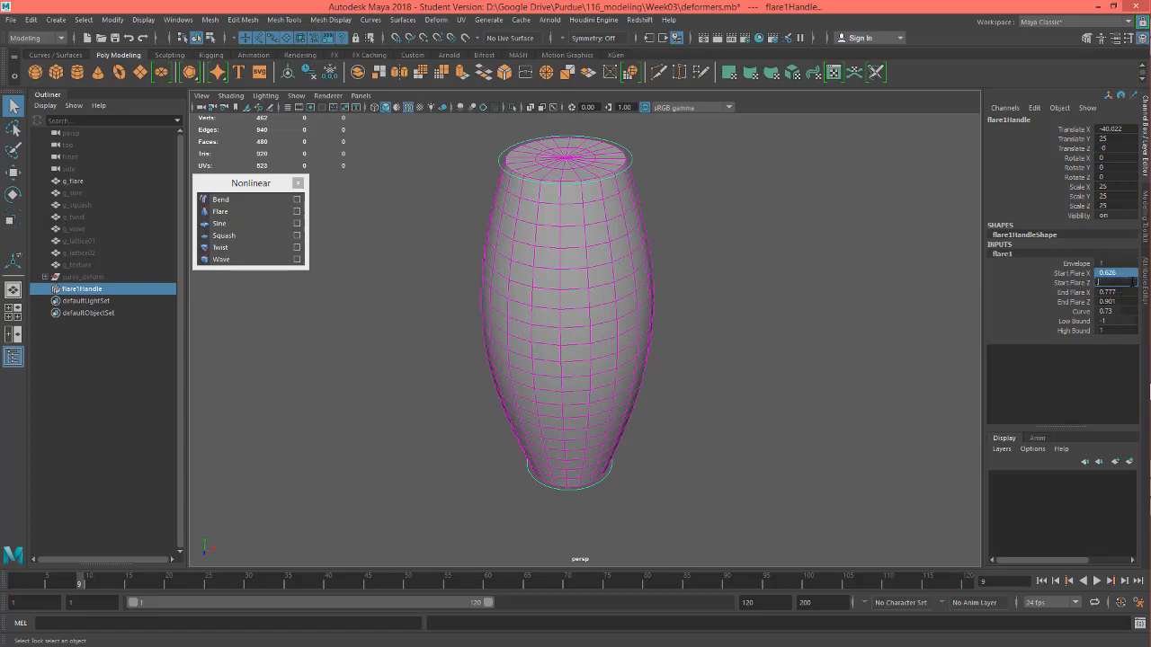
text(0.6)
key(Return)
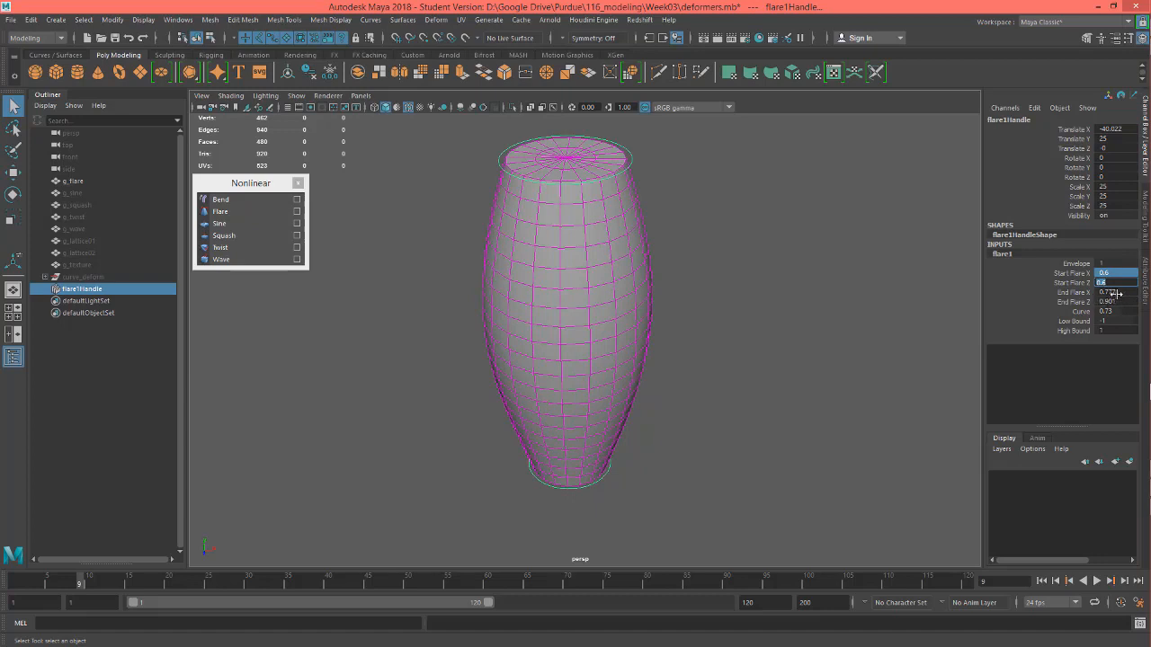
drag(1116, 293, 1117, 302)
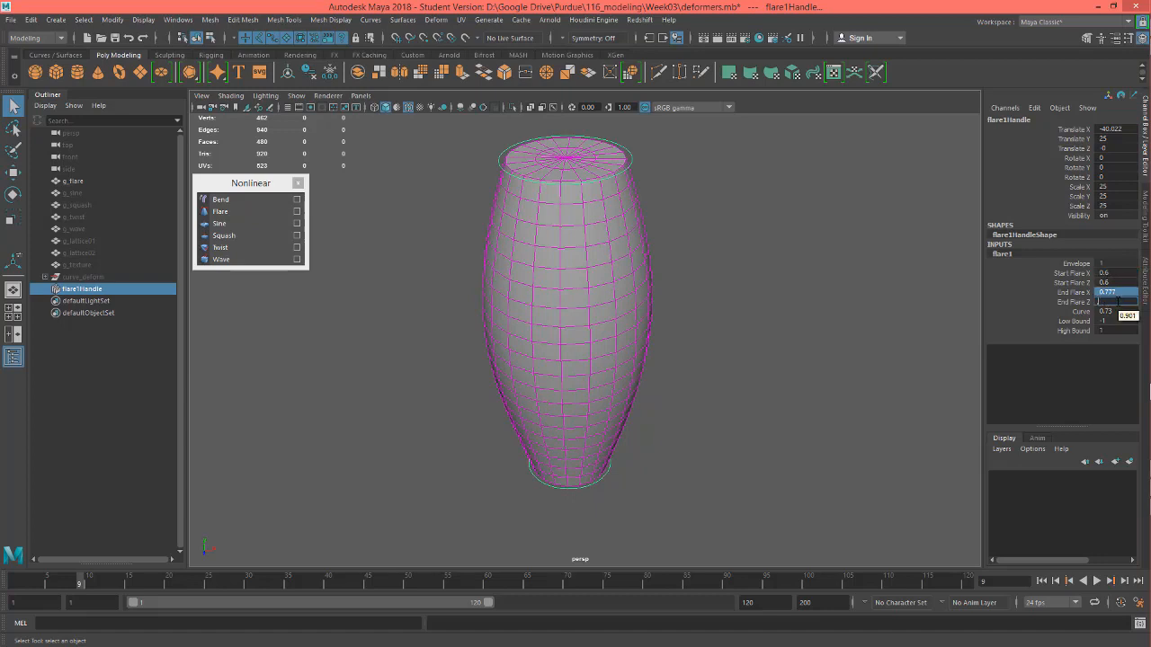
text(0.7)
key(Return)
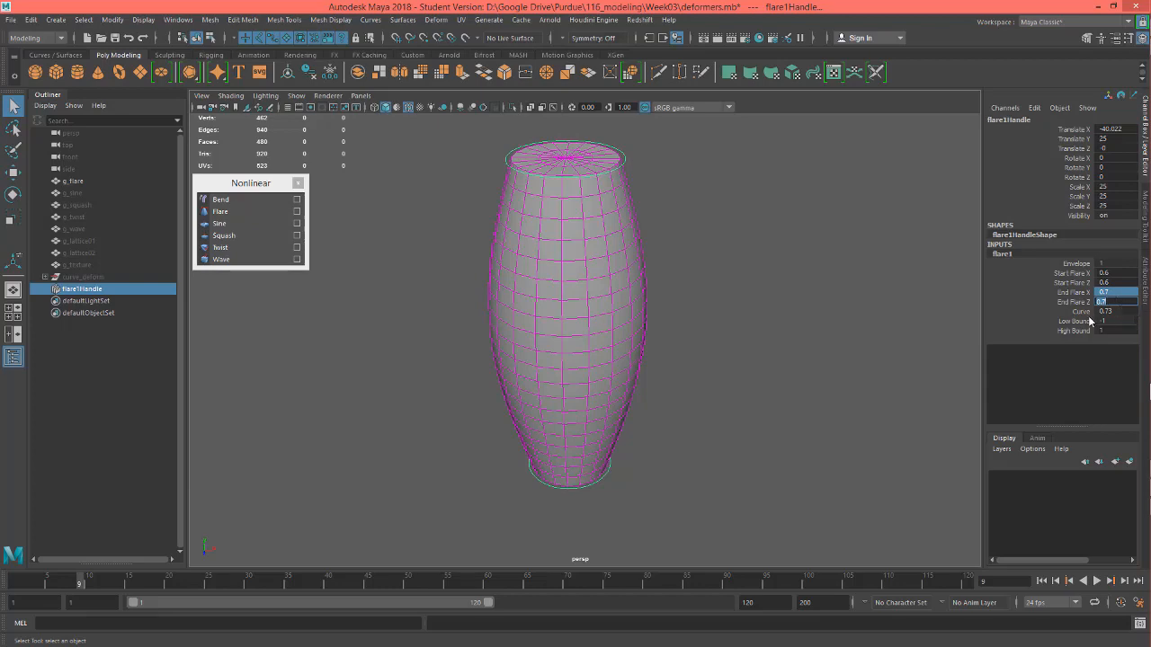
Step: Set the flare's Curve to -0.47 so the cylinder pinches inward, and inspect the shape from above and below
click(1082, 313)
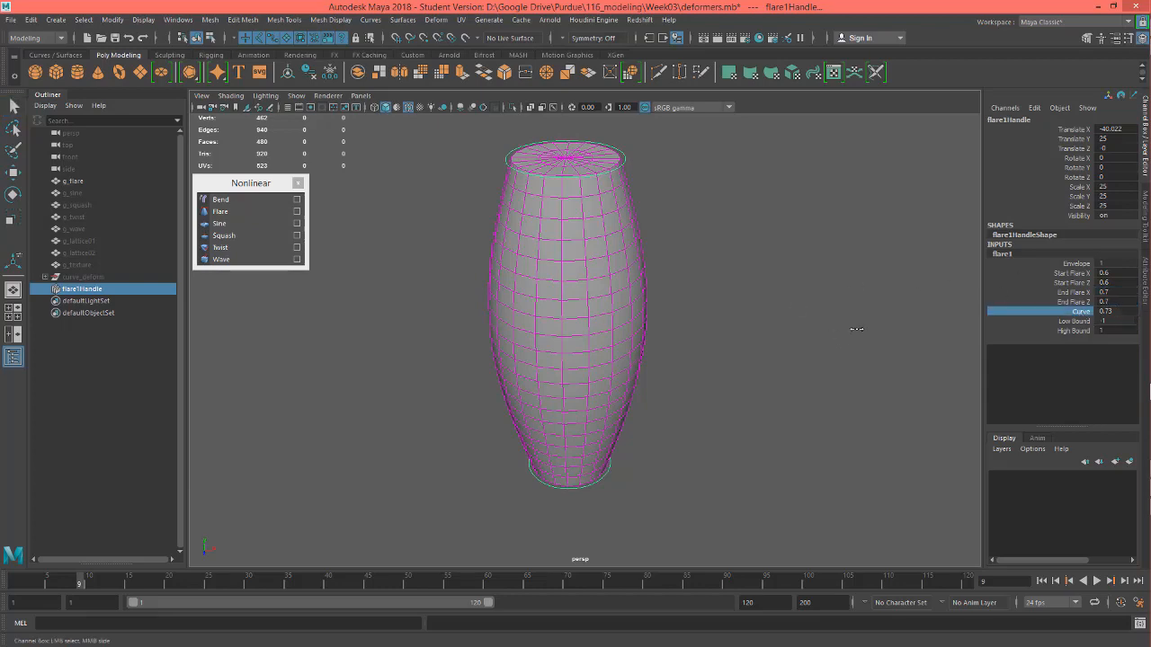
middle_drag(857, 329, 848, 321)
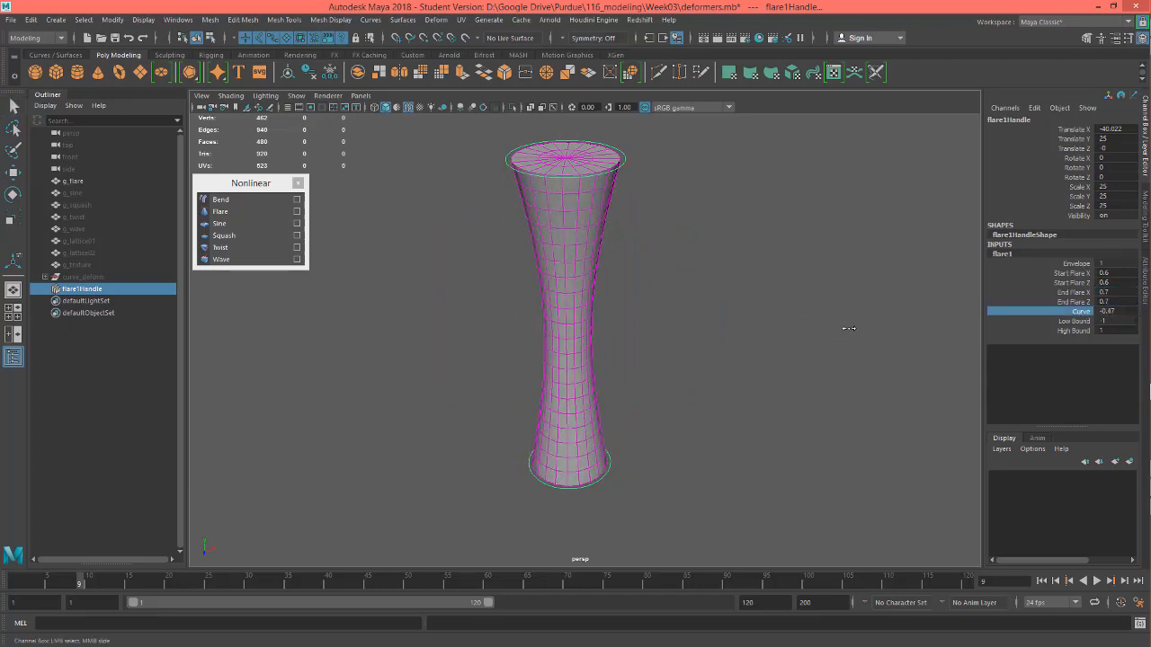
alt+drag(848, 321, 814, 315)
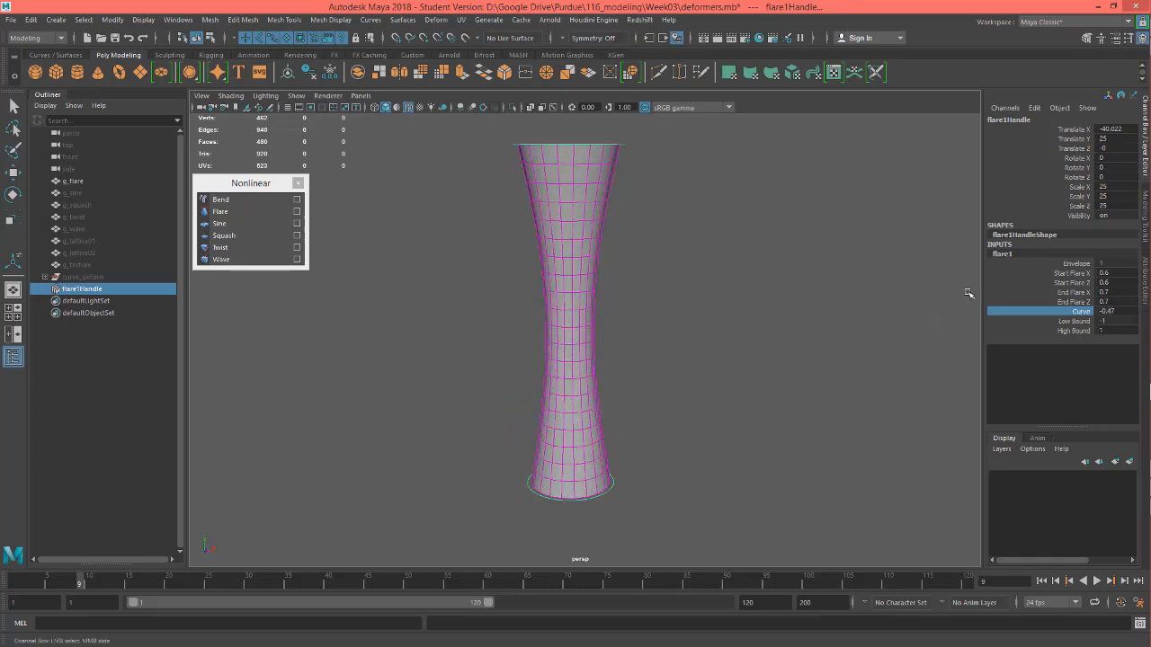
alt+drag(749, 260, 747, 301)
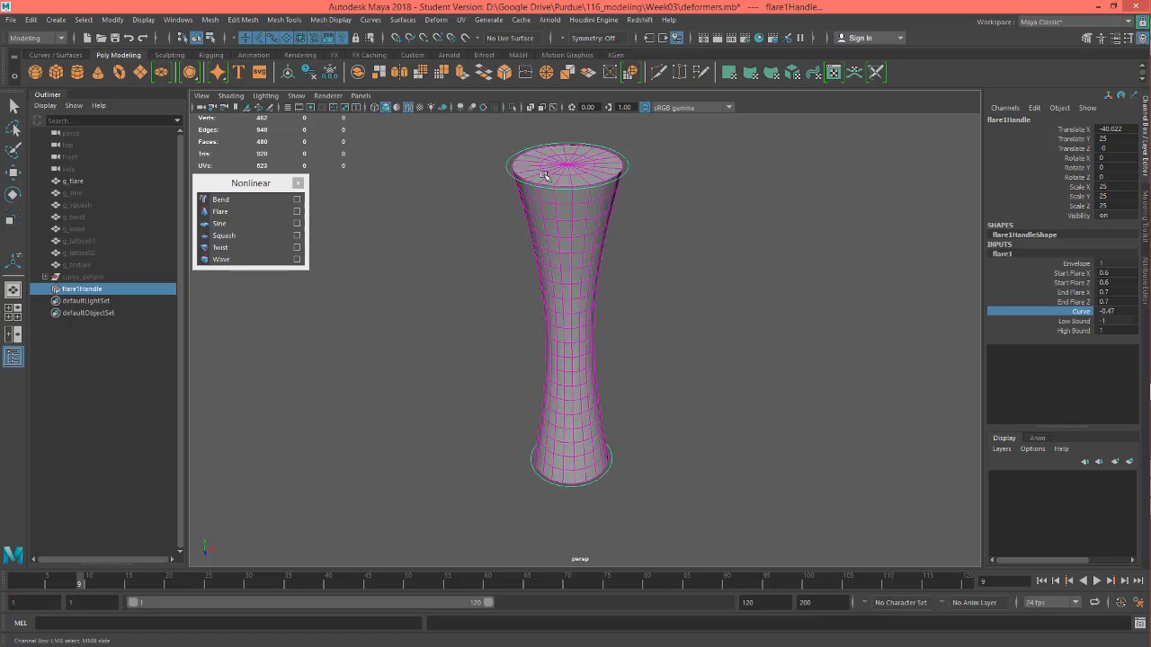
alt+drag(719, 423, 717, 356)
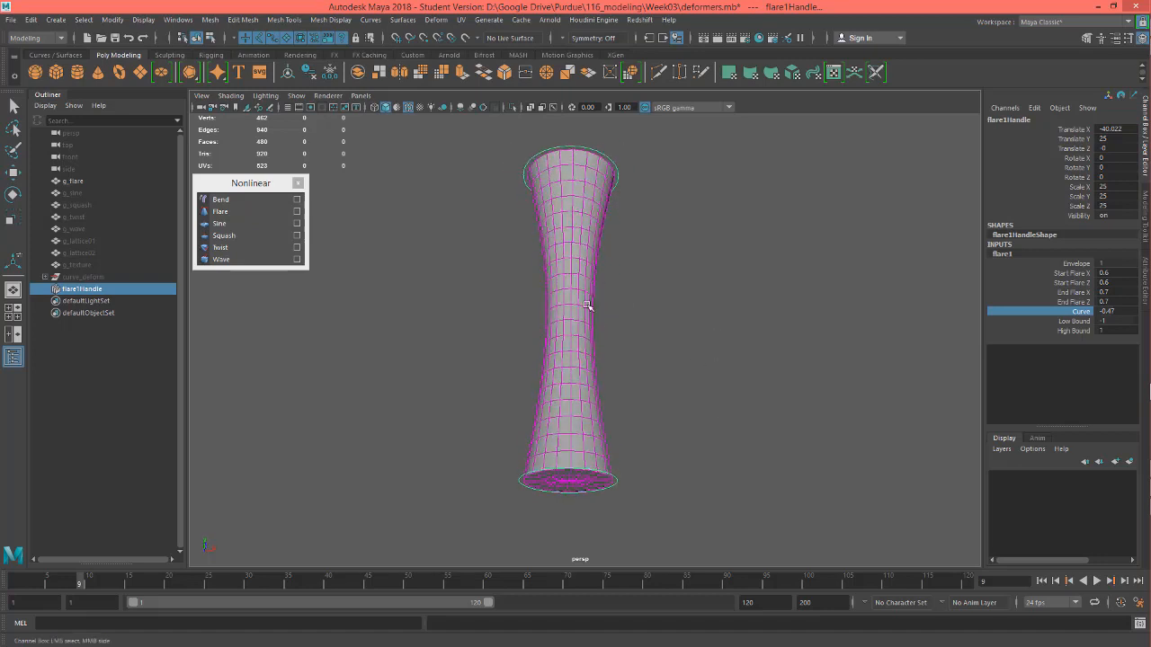
alt+drag(761, 324, 717, 349)
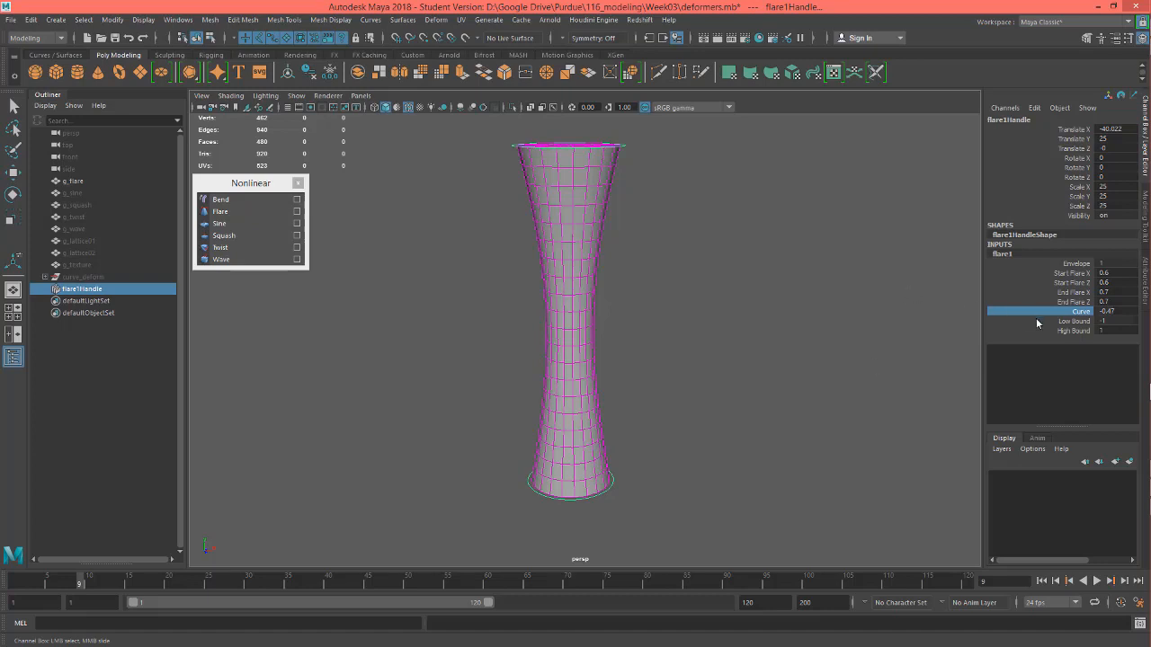
Step: Limit the flare to a short middle section with Low Bound 0 and High Bound 0.3
click(1078, 321)
middle_drag(848, 331, 883, 314)
click(1074, 331)
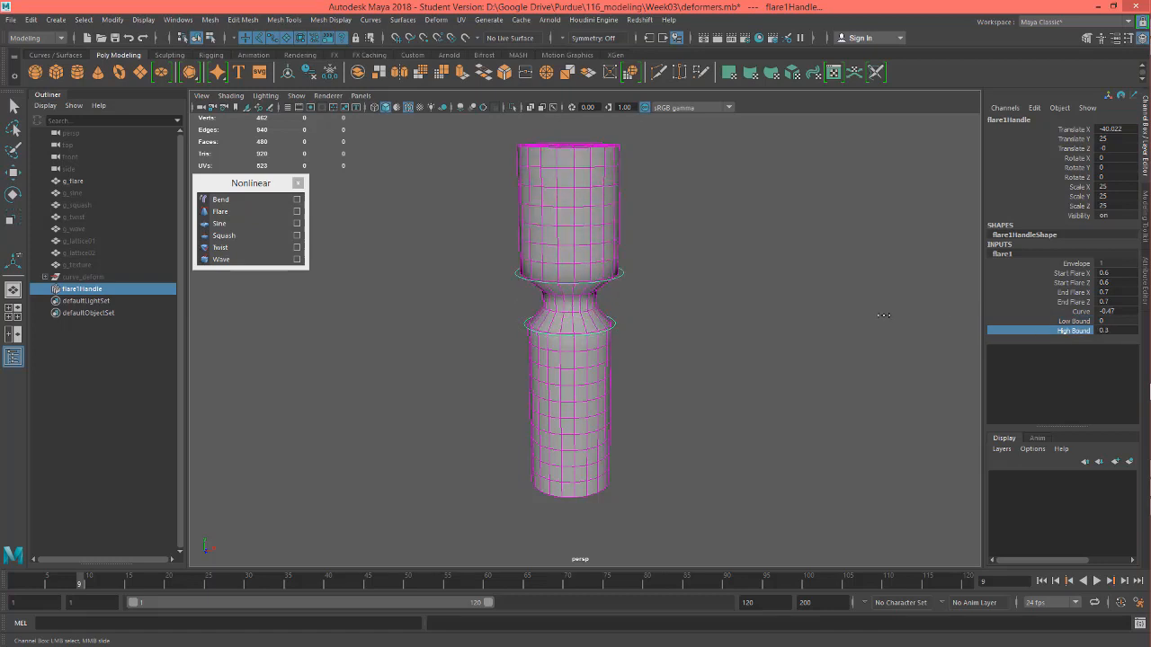
alt+drag(642, 317, 675, 294)
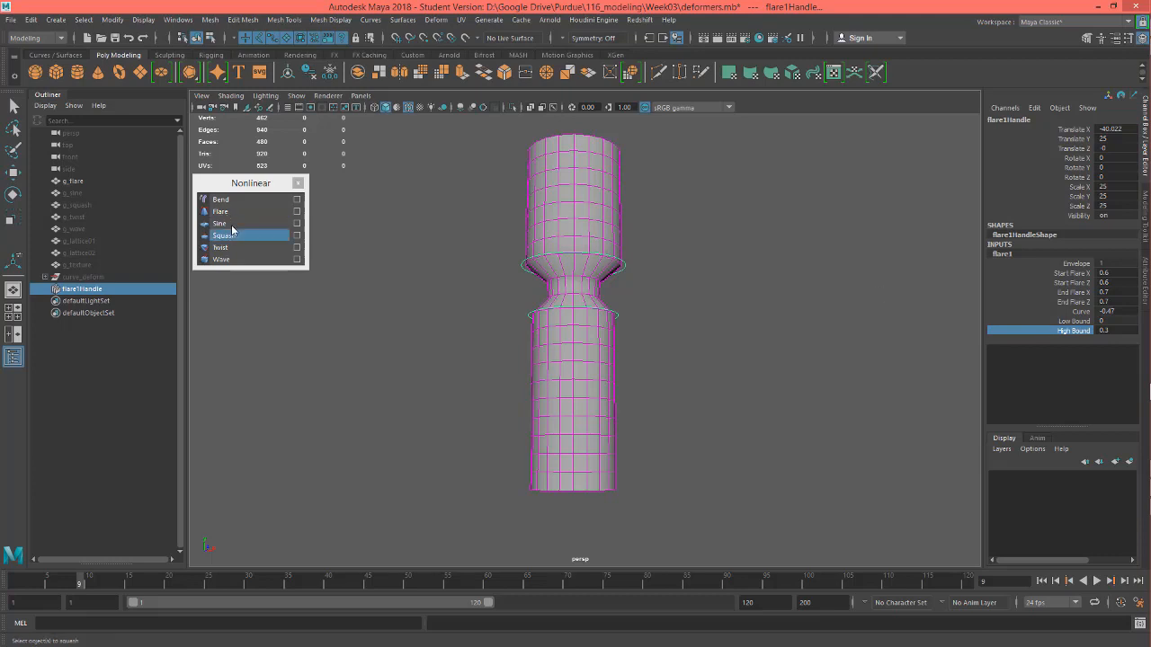
mouse_move(693, 311)
alt+mouse_down()
mouse_move(699, 347)
mouse_move(710, 322)
alt+mouse_up()
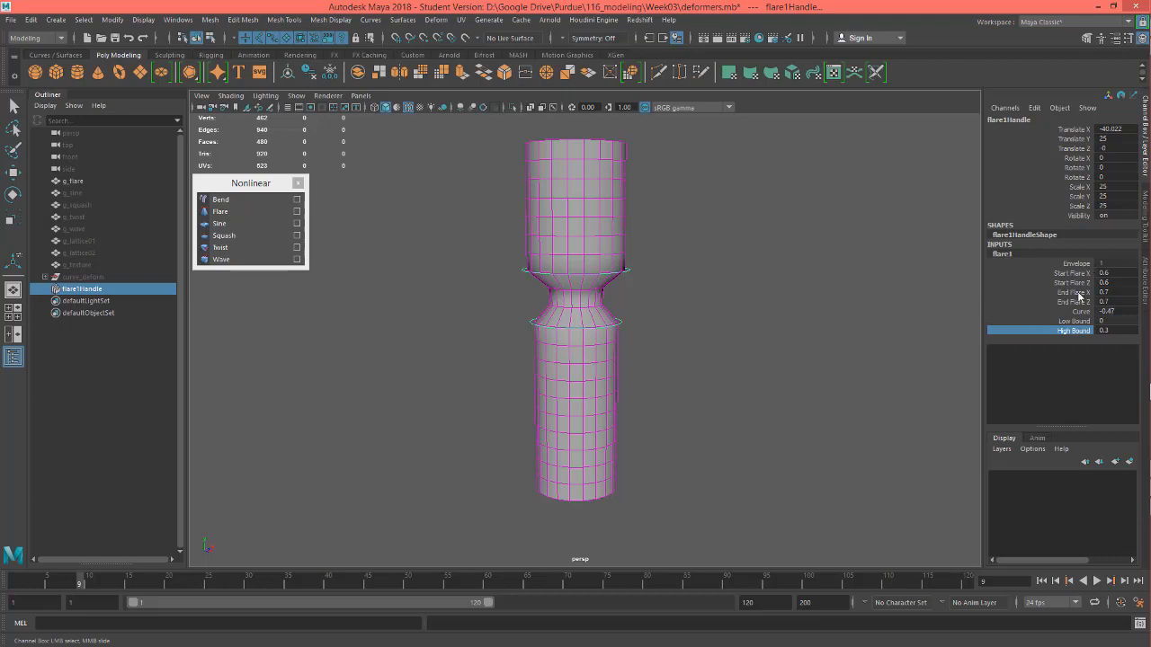
Step: Reset all four Start and End Flare values to 1 and the Curve to 0
drag(1111, 276, 1103, 302)
text(1)
key(Return)
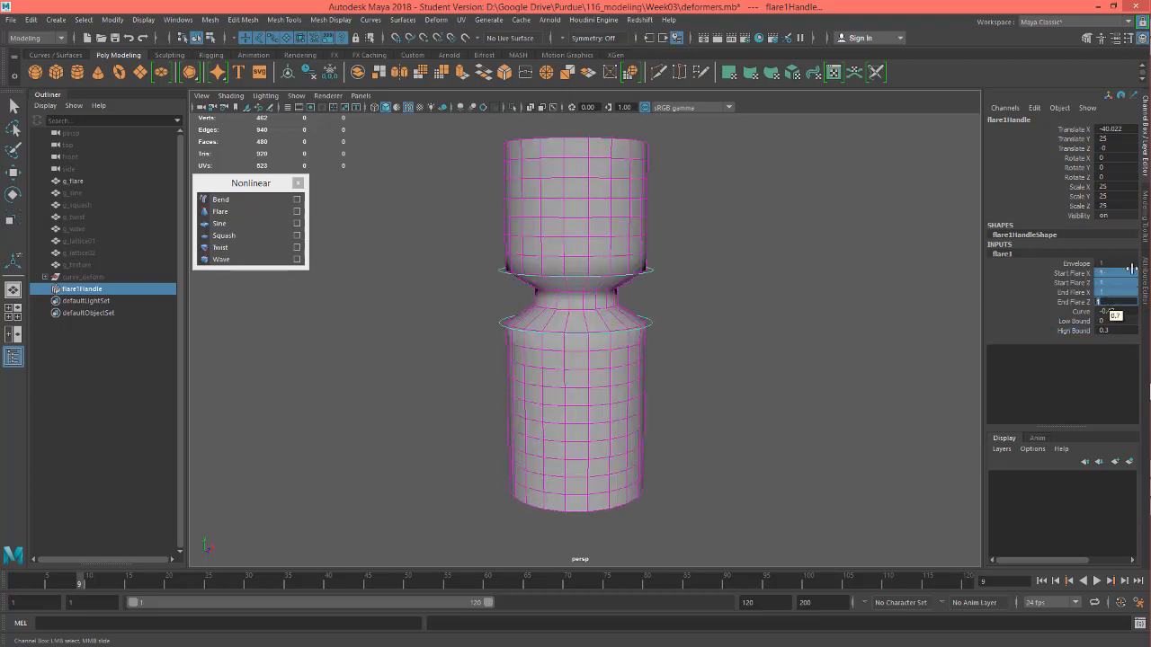
click(1105, 311)
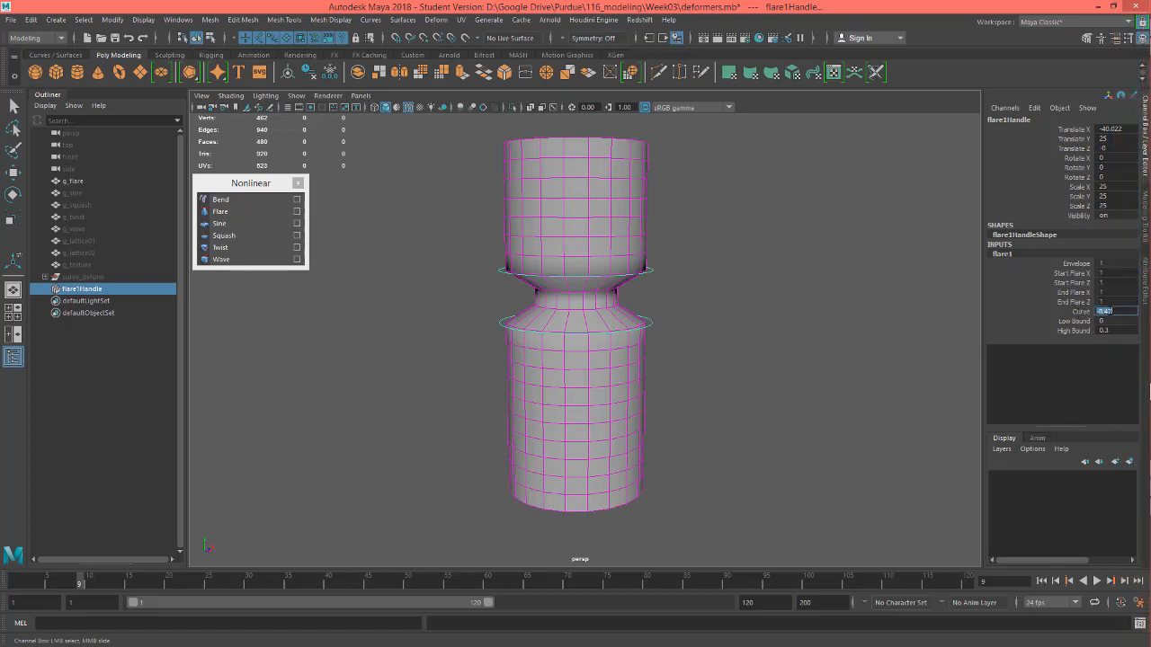
mouse_move(1149, 319)
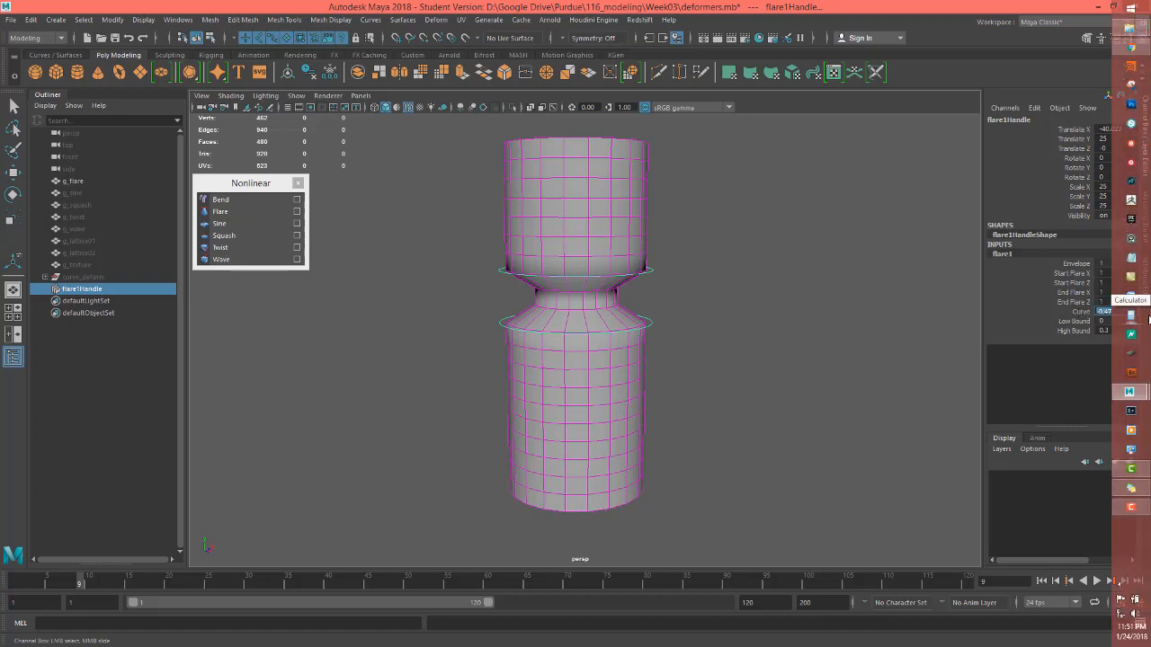
text(0)
key(Return)
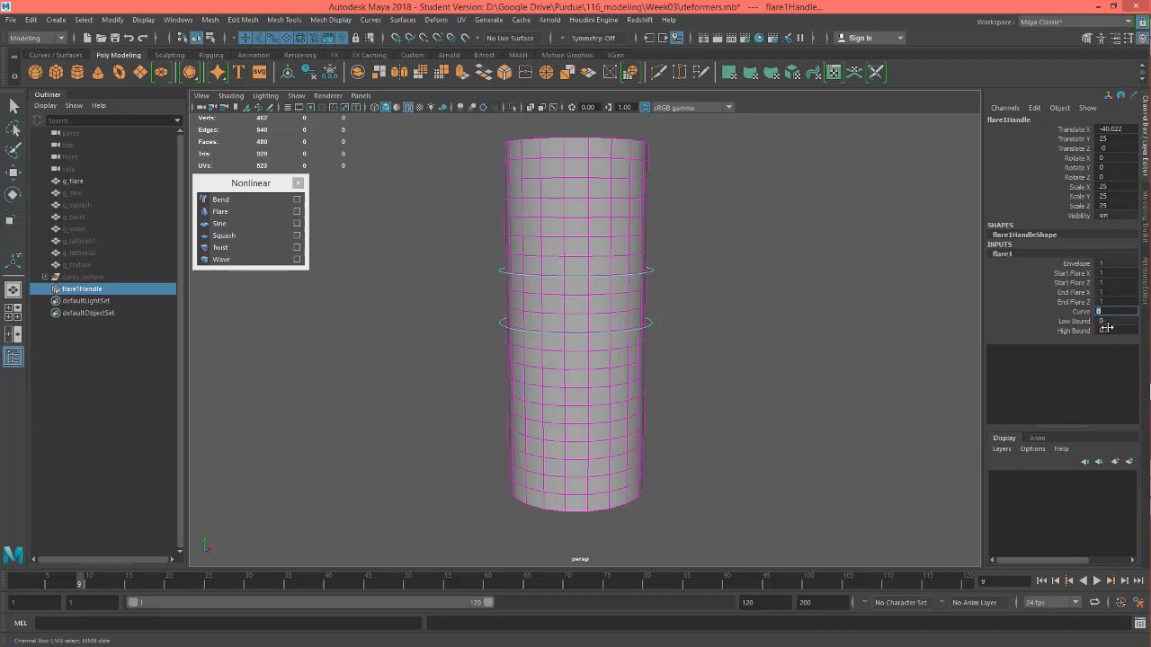
Step: Restore the flare's full range with High Bound 1 and Low Bound -1
drag(1104, 321, 1109, 329)
double_click(1105, 330)
key(Return)
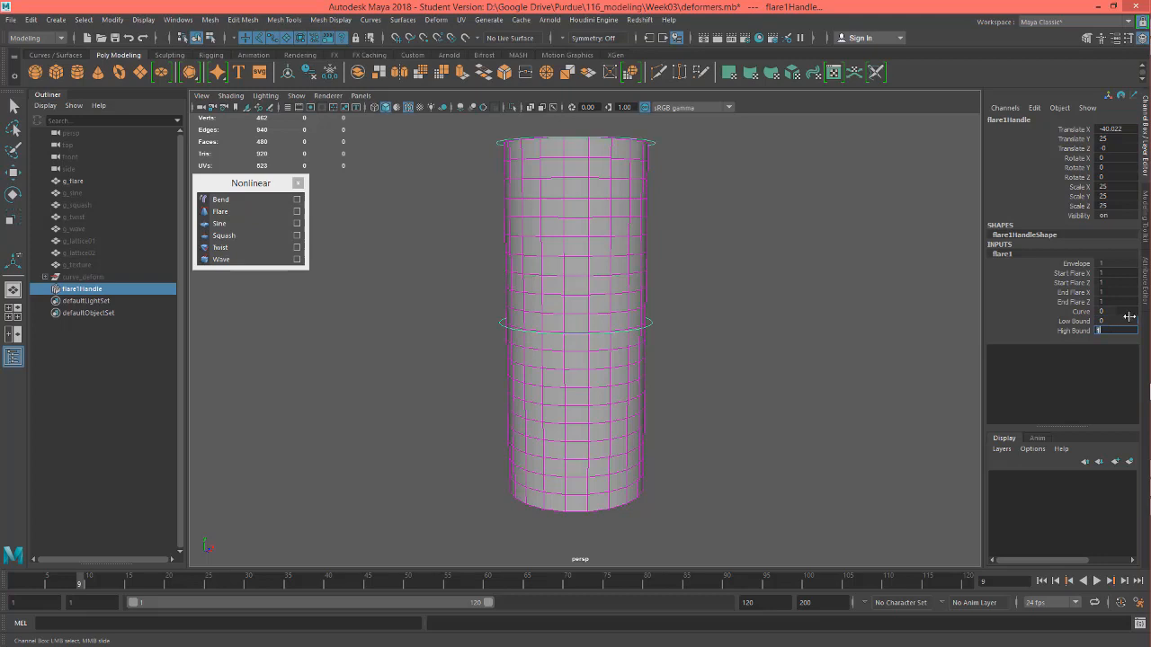
double_click(1107, 321)
text(-1)
key(Return)
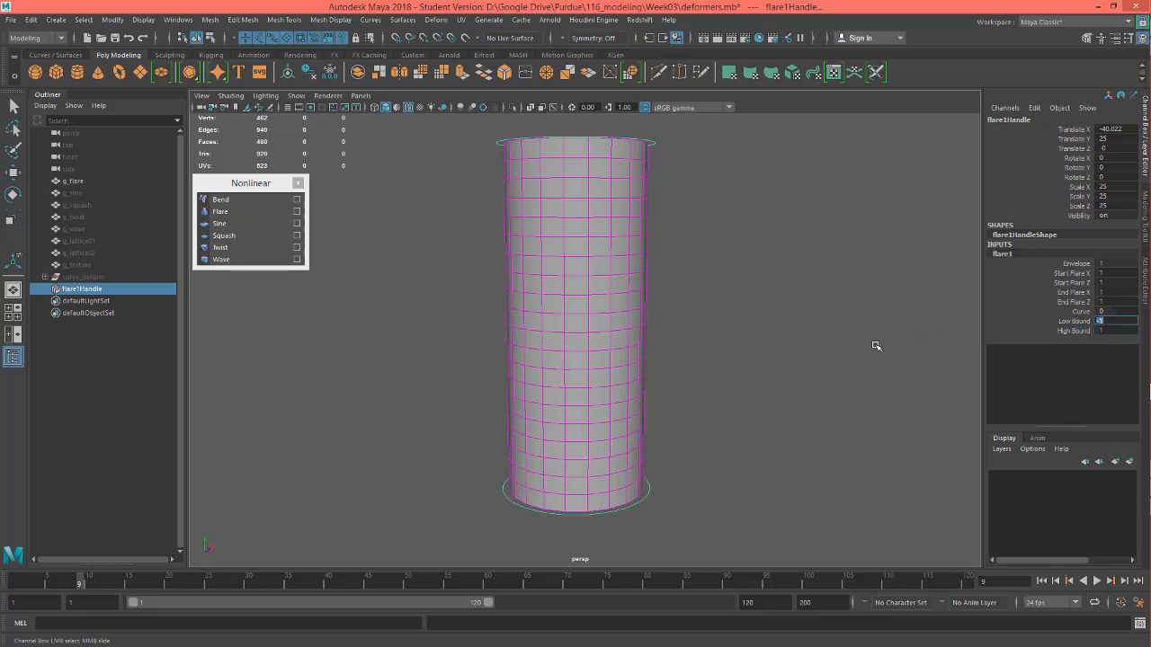
Step: Bulge only the cylinder's middle section by setting Low Bound to -0.2, High Bound to 0.4 and Curve to 0.3
alt+drag(731, 355, 734, 358)
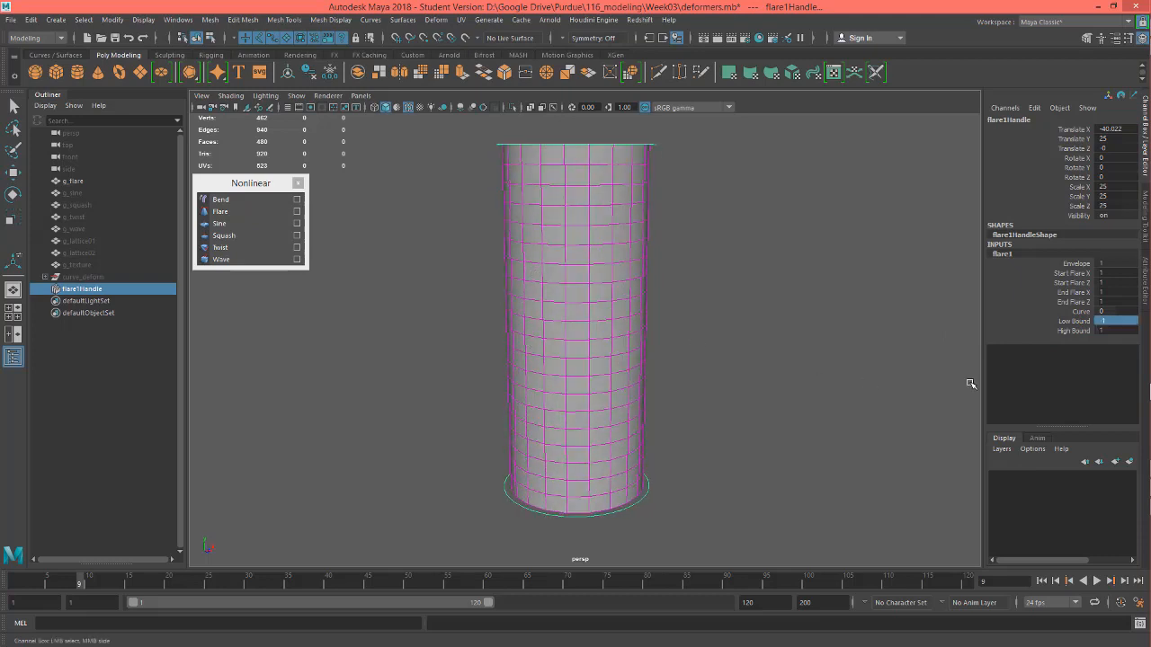
click(1070, 322)
middle_drag(881, 314, 906, 306)
click(1072, 331)
click(992, 311)
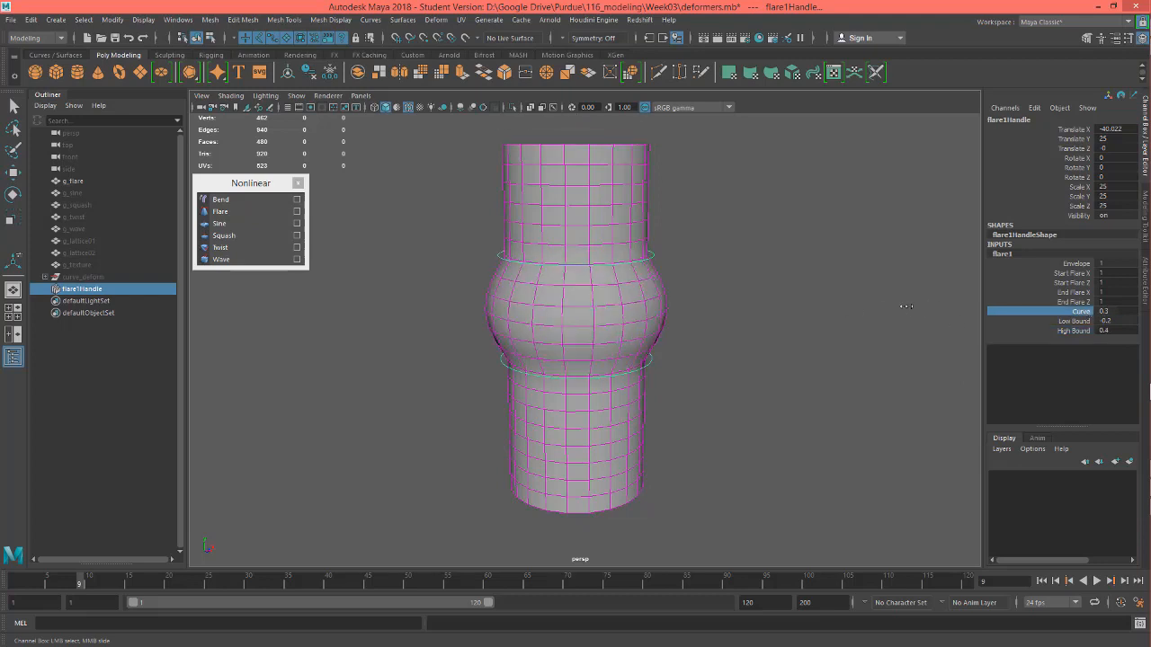
alt+drag(828, 306, 777, 277)
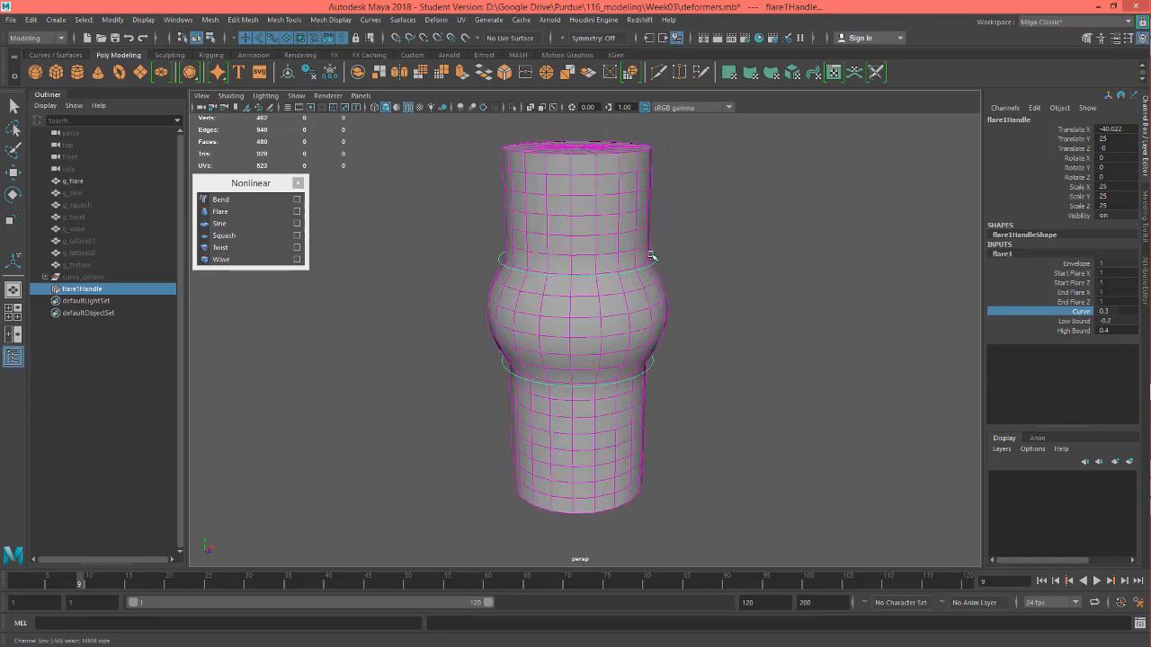
Step: Raise the flare handle above the cylinder's top with the Move tool, to a Translate Y of about 56
key(q)
alt+middle_drag(719, 255, 748, 283)
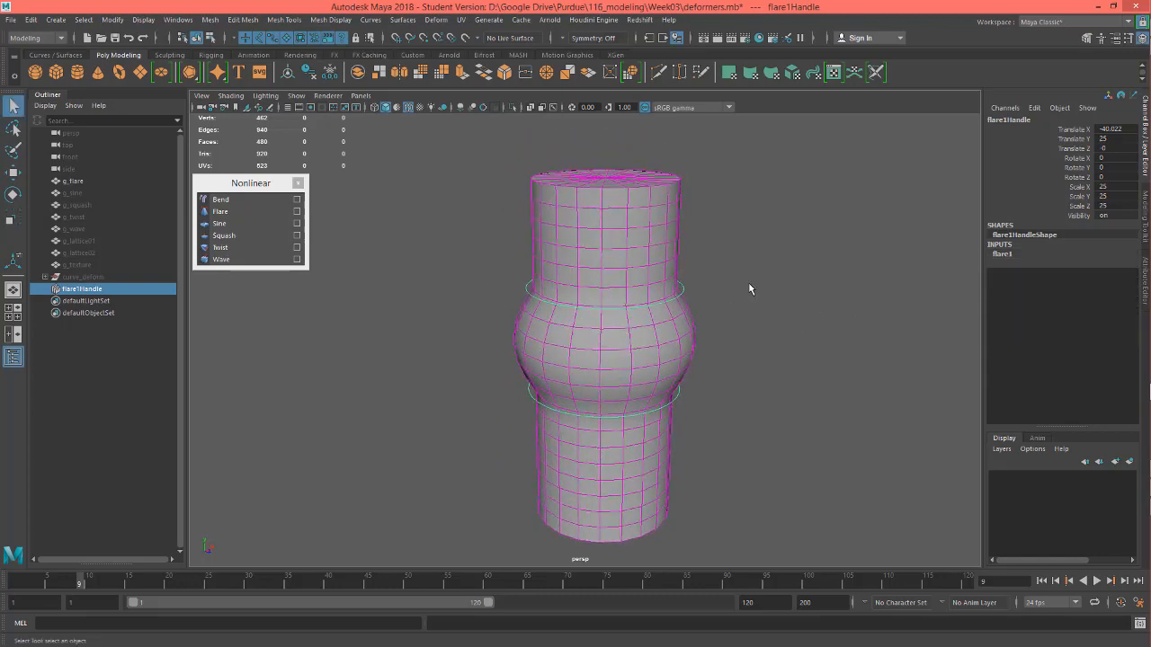
key(w)
alt+drag(822, 329, 617, 285)
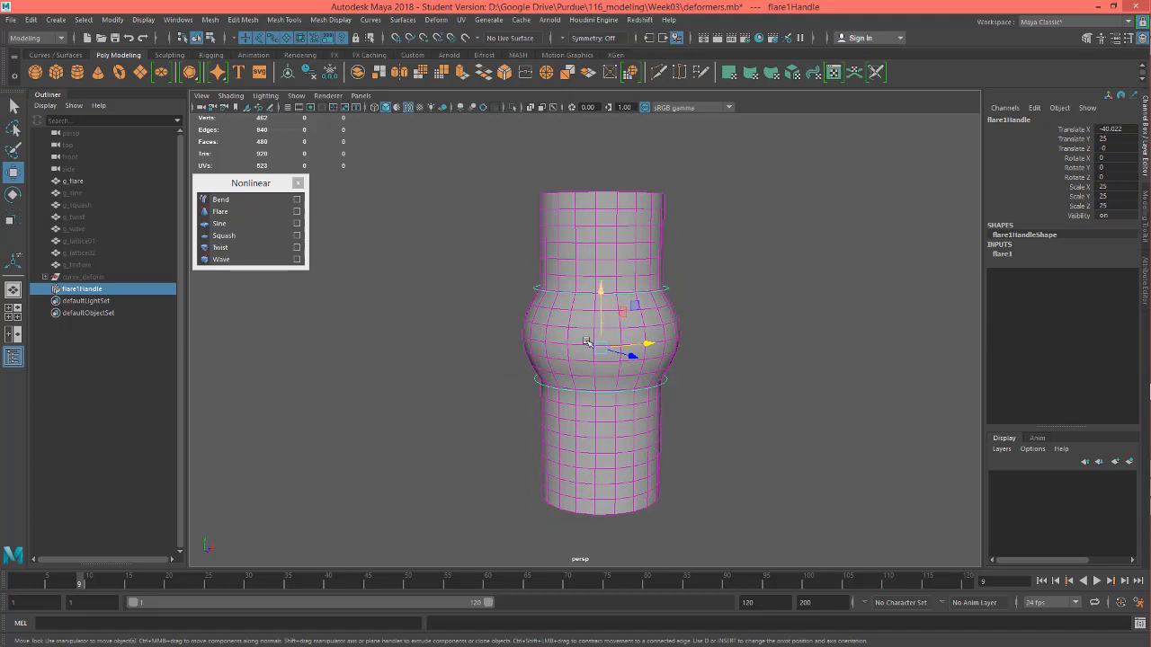
drag(602, 289, 662, 171)
alt+middle_drag(733, 202, 738, 306)
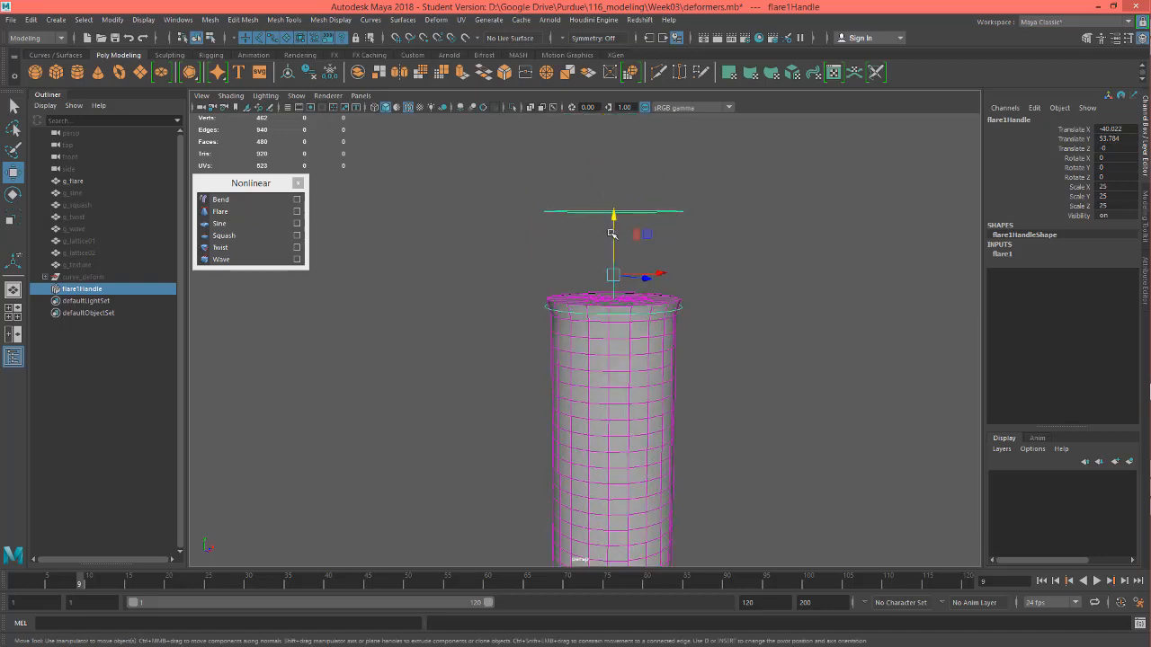
drag(611, 234, 612, 219)
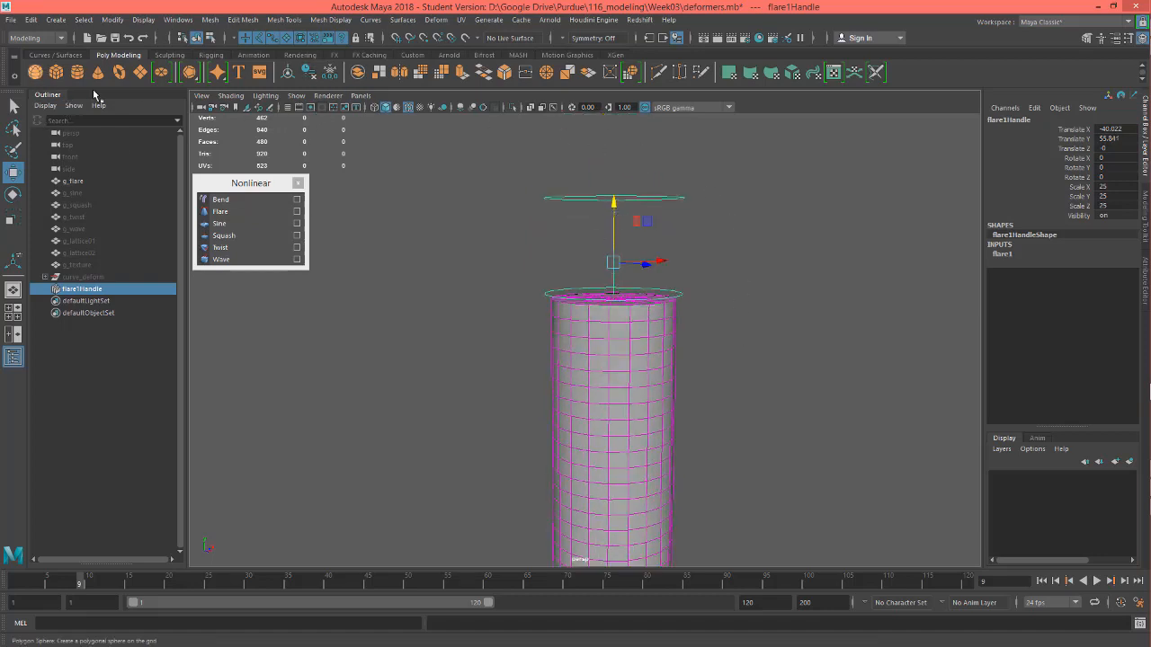
Step: Create a polygon sphere and set its Radius to 10
click(40, 74)
click(1014, 255)
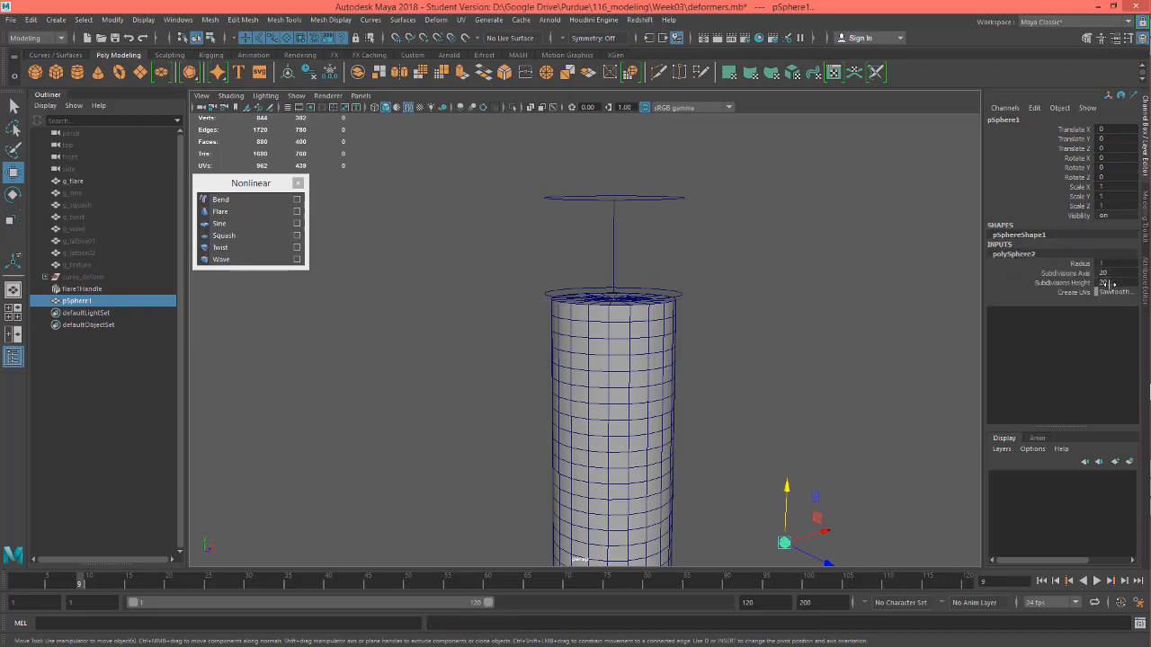
double_click(1114, 264)
text(20)
key(Return)
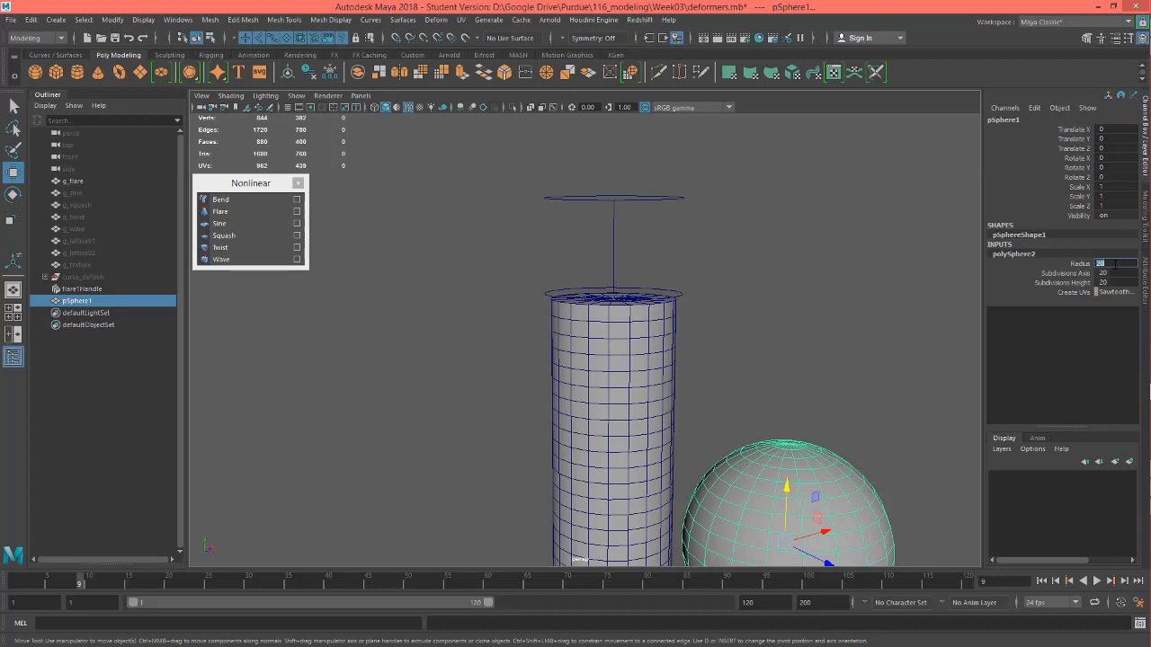
key(Return)
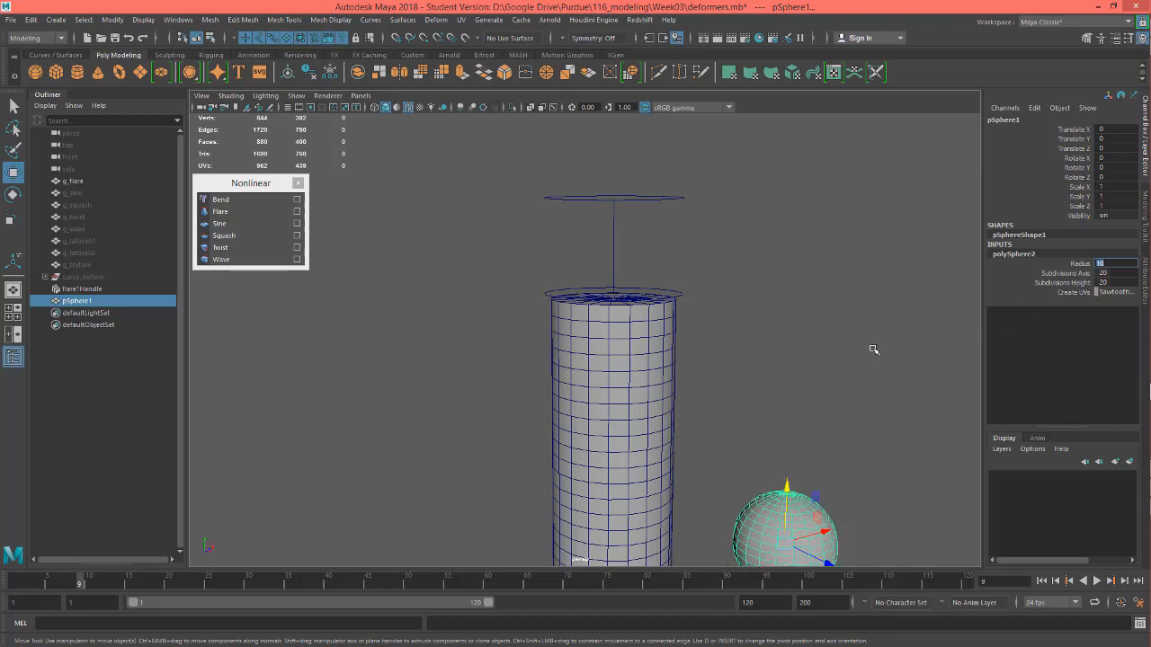
Step: Move the sphere onto the cylinder's axis inside the flare handle, at about Translate X -40 and Translate Y 57.7
drag(775, 504, 663, 205)
key(space)
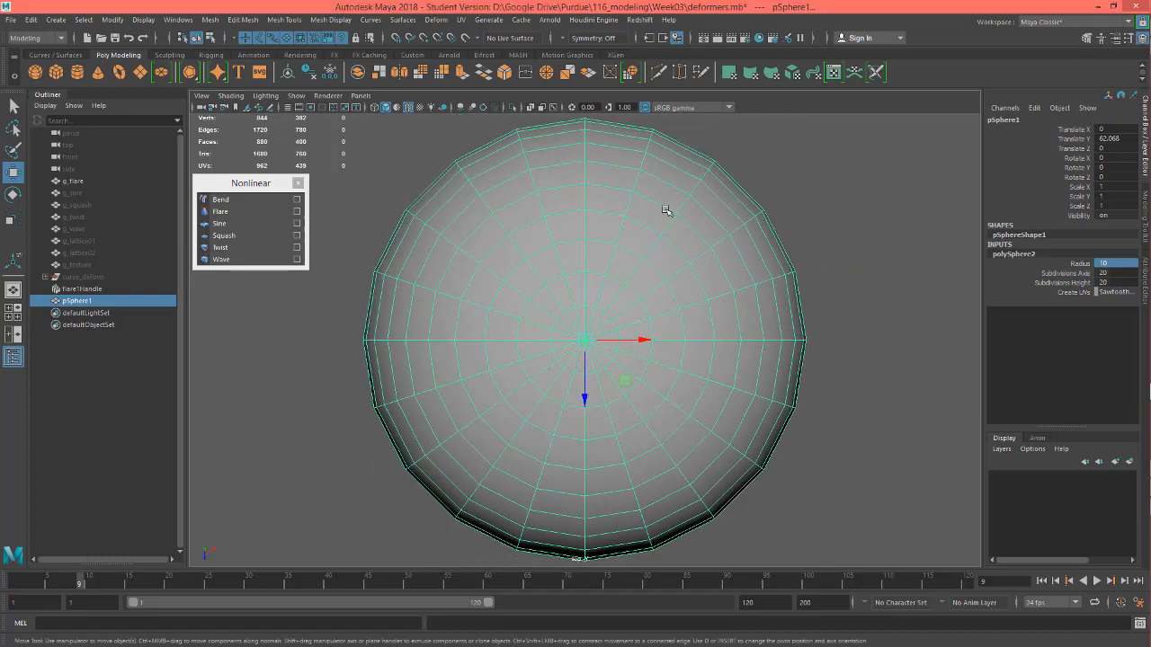
scroll(662, 218, down, 4)
drag(639, 341, 424, 342)
key(space)
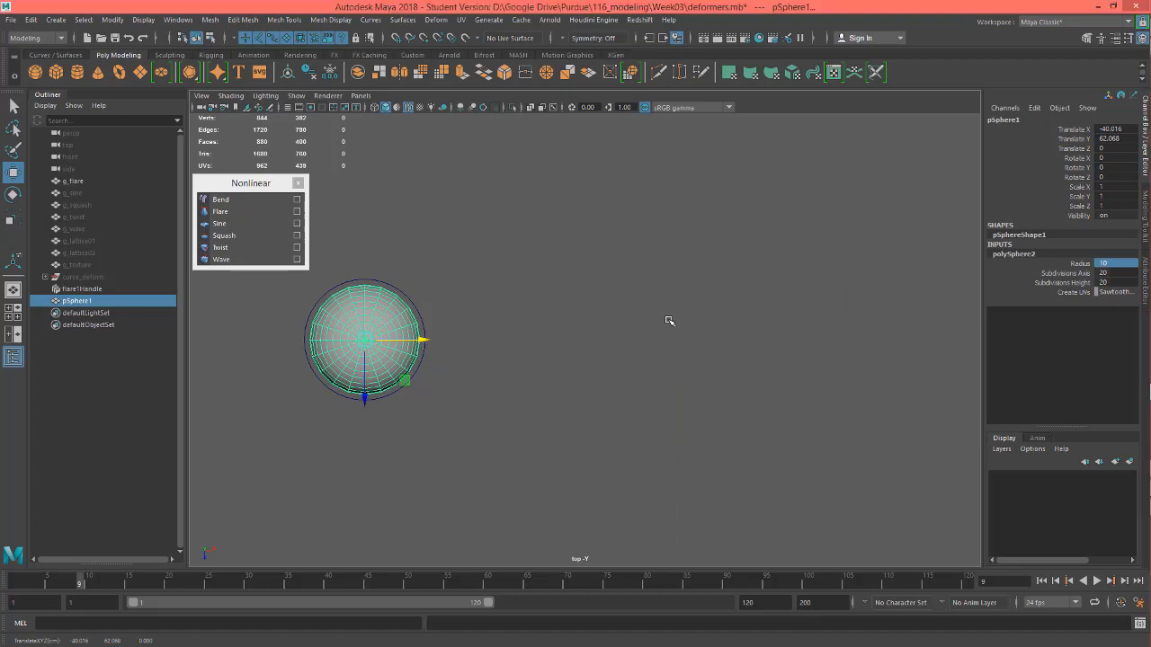
drag(669, 321, 673, 303)
drag(616, 162, 615, 191)
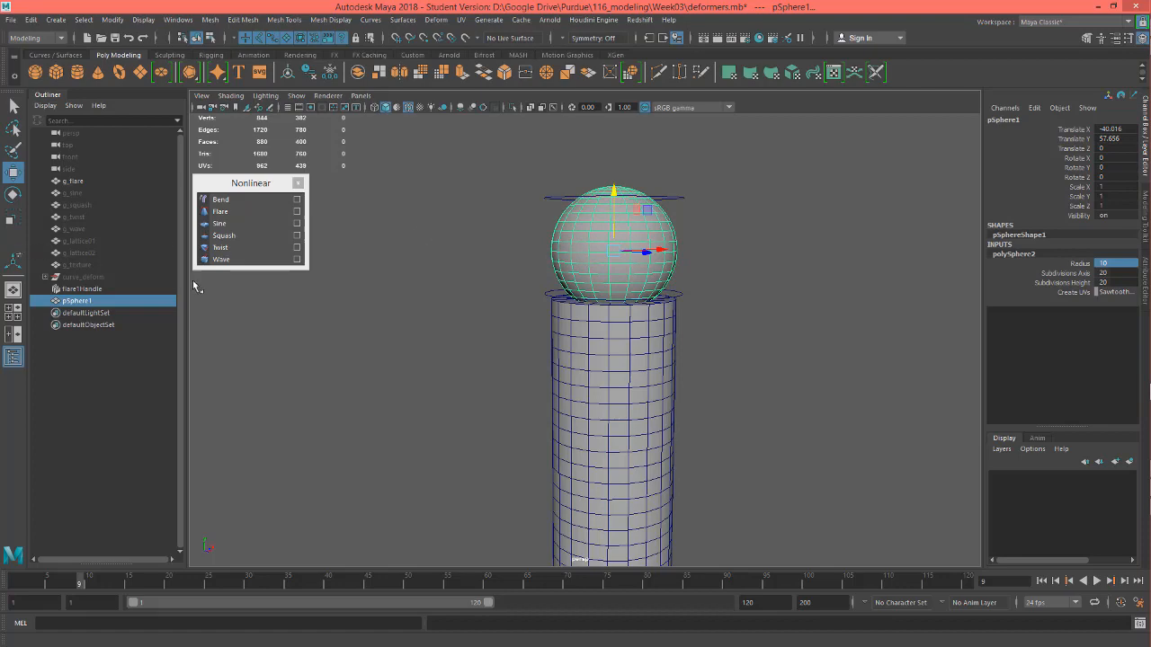
Step: Parent the sphere under flare1Handle so that it follows the flare deformer
alt+middle_drag(762, 413, 752, 359)
alt+right_drag(753, 360, 618, 380)
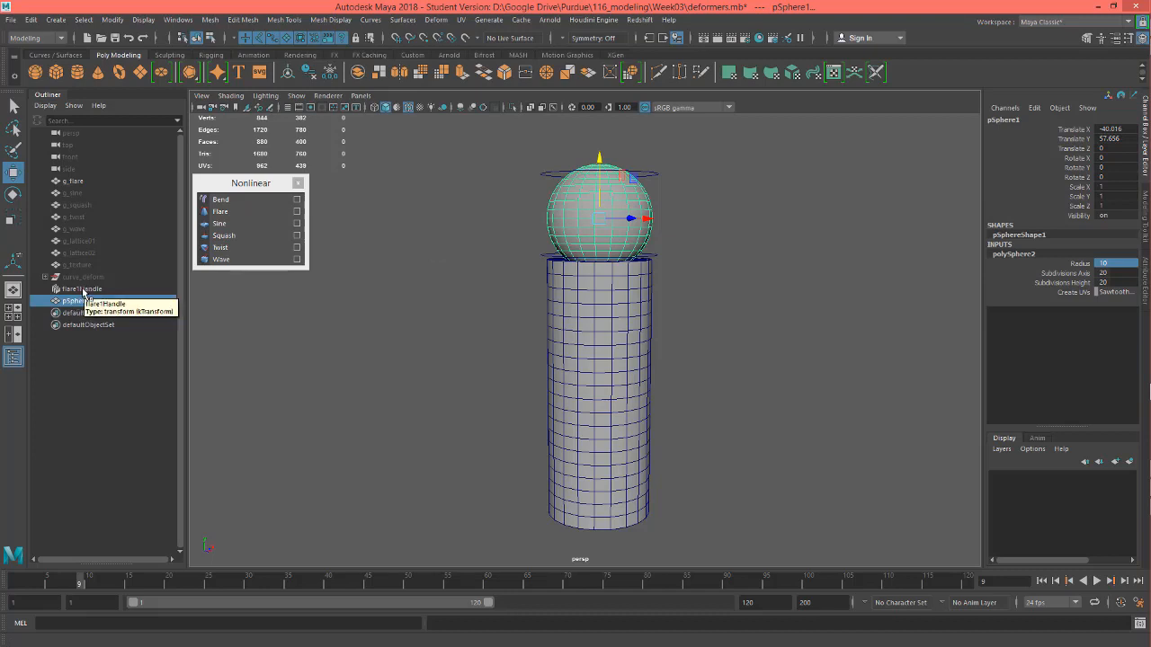
click(657, 174)
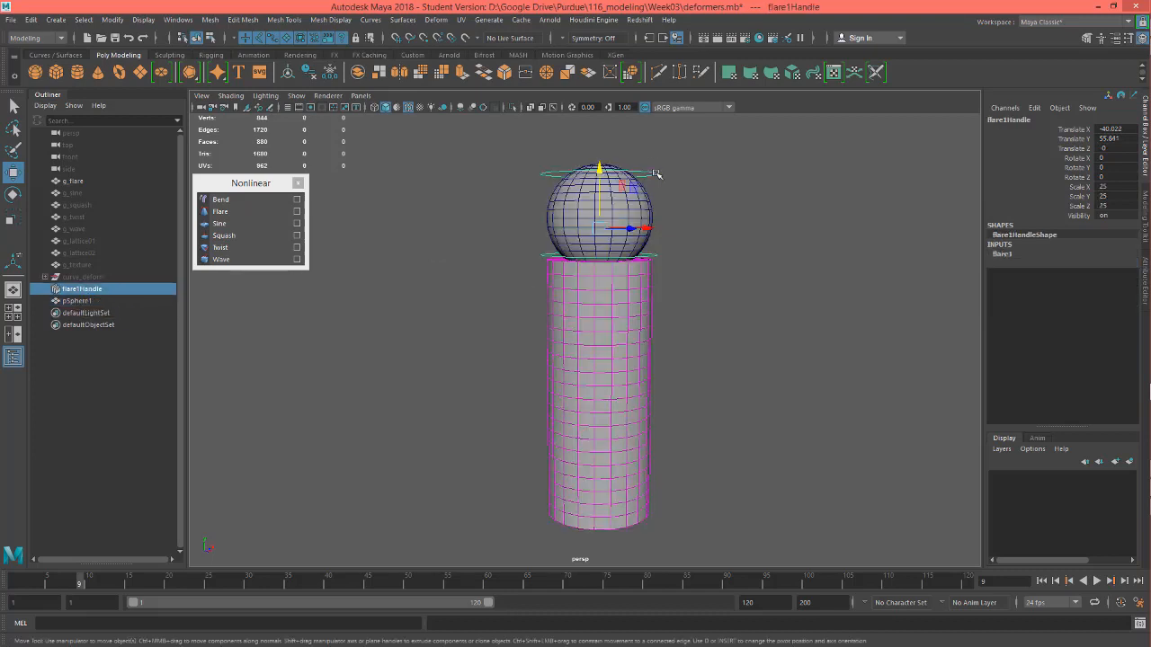
click(87, 300)
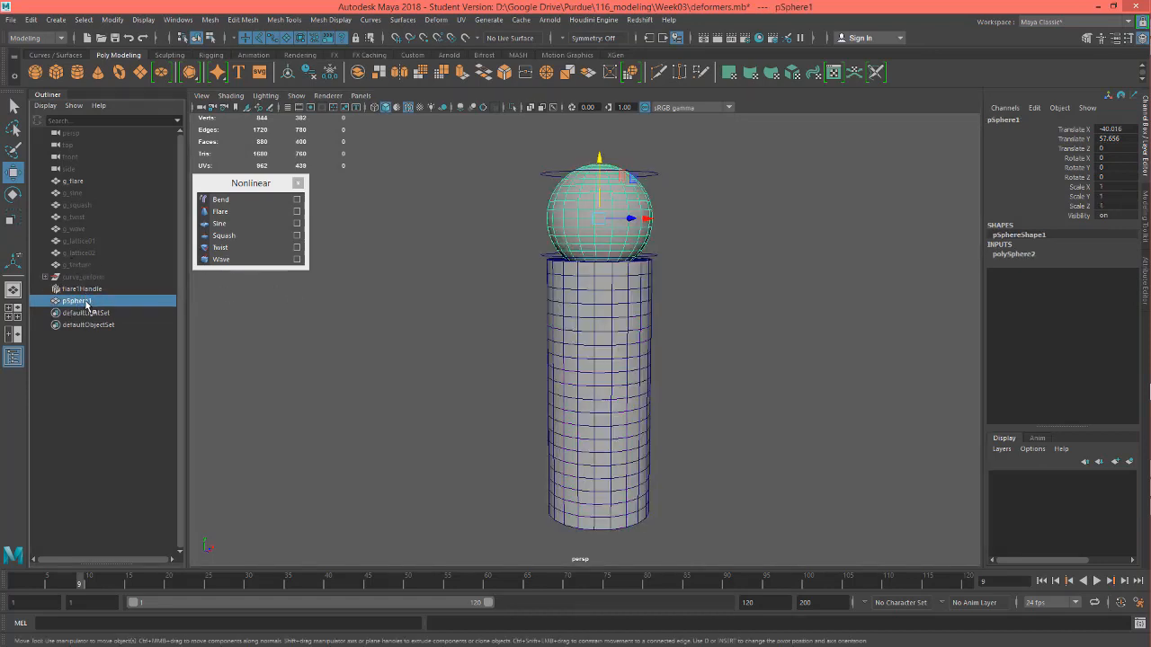
drag(83, 306, 52, 296)
click(46, 290)
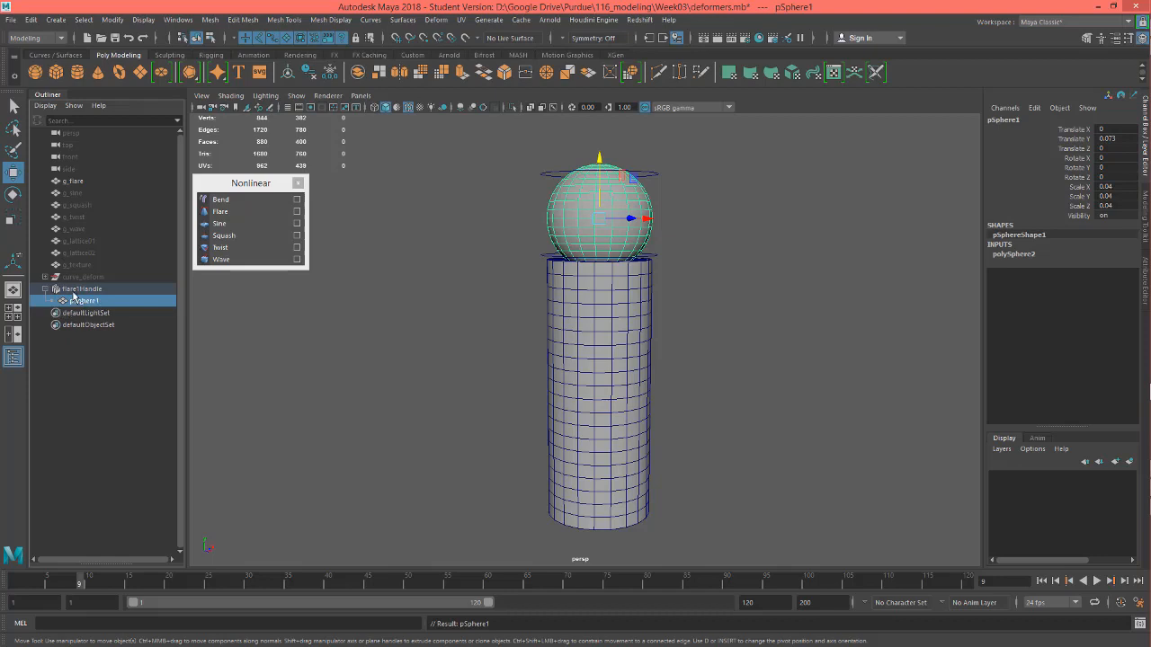
Step: Raise the flare handle together with its sphere clear of the cylinder's top, to a Translate Y of about 58.4
click(90, 289)
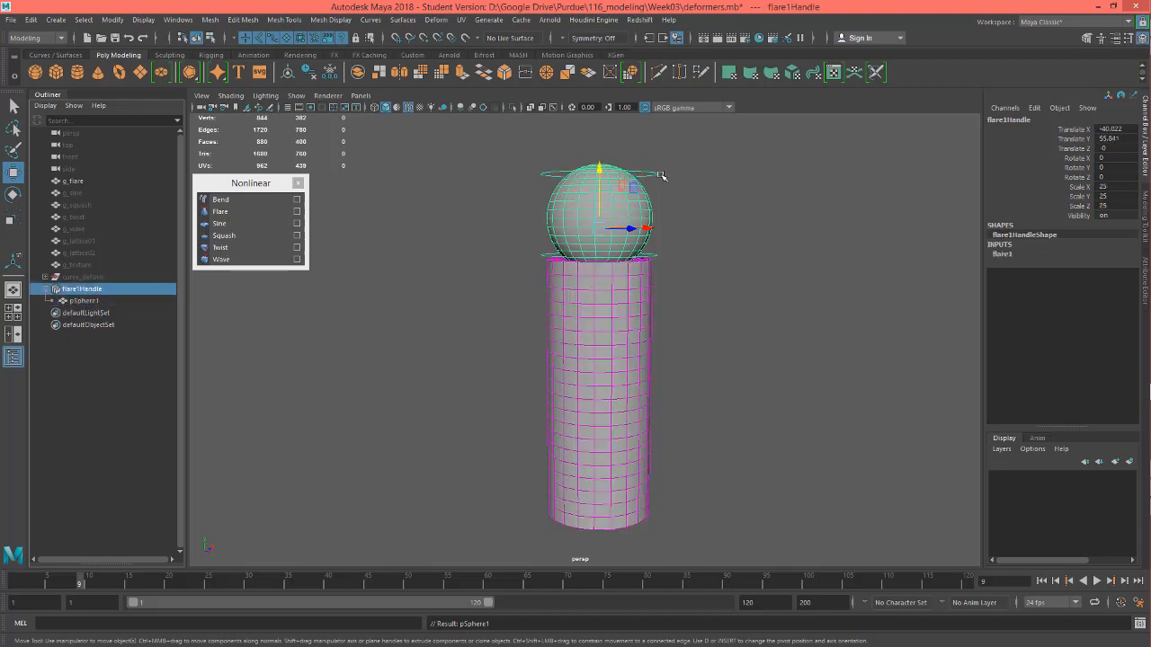
alt+middle_drag(706, 265, 711, 271)
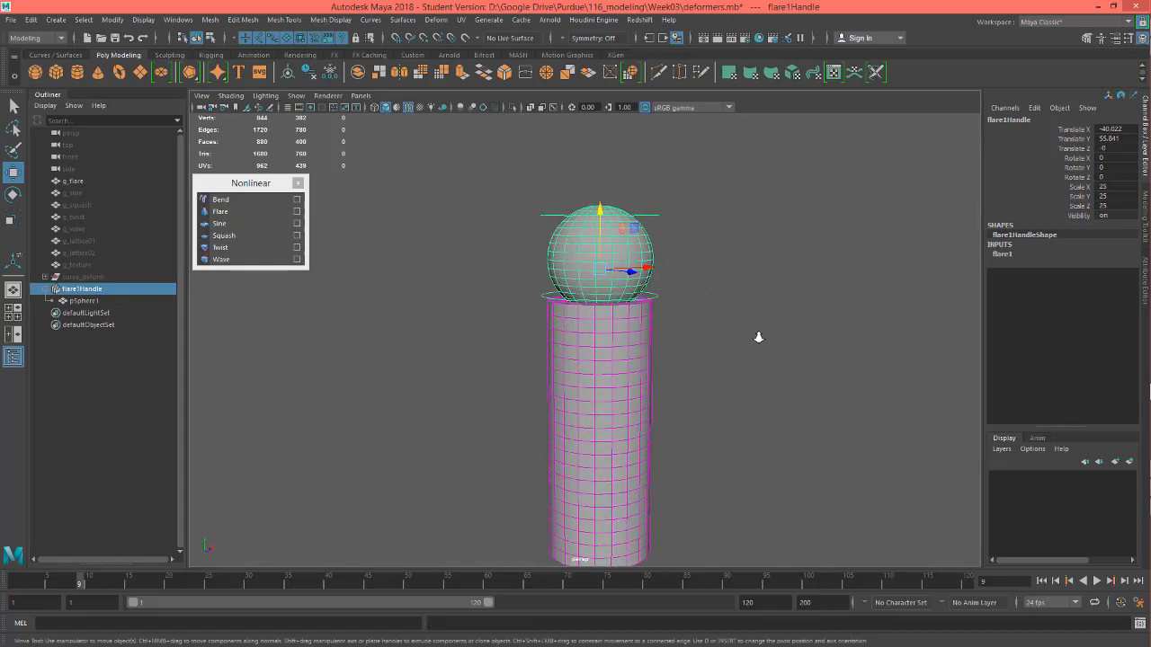
alt+right_drag(732, 382, 659, 280)
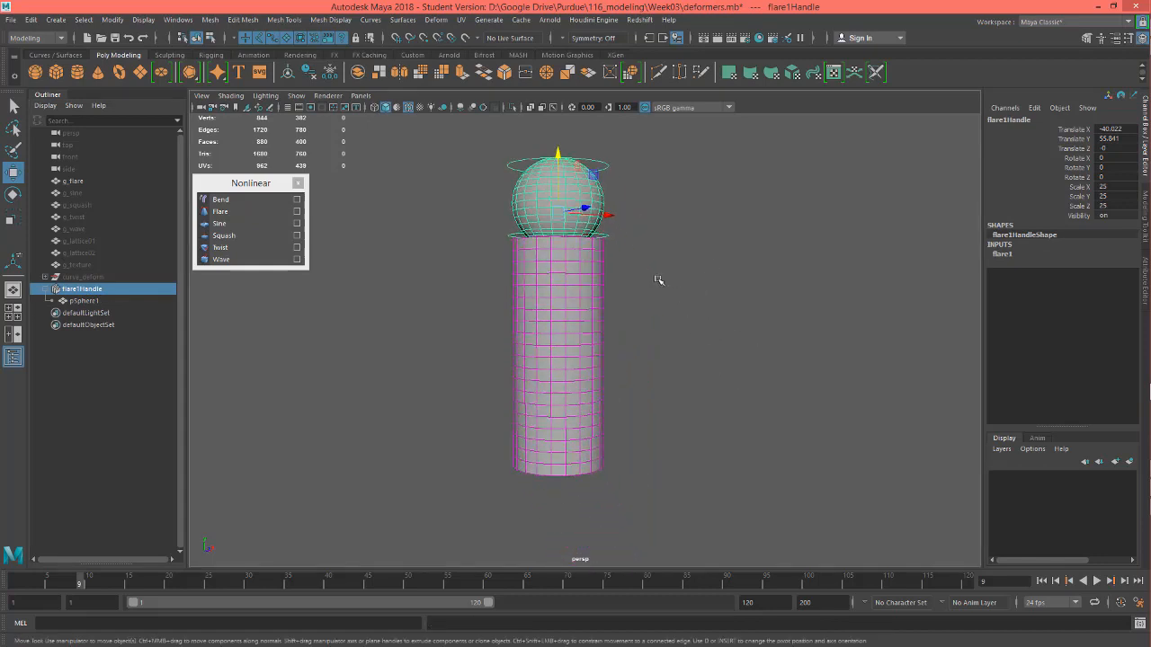
alt+drag(673, 274, 670, 280)
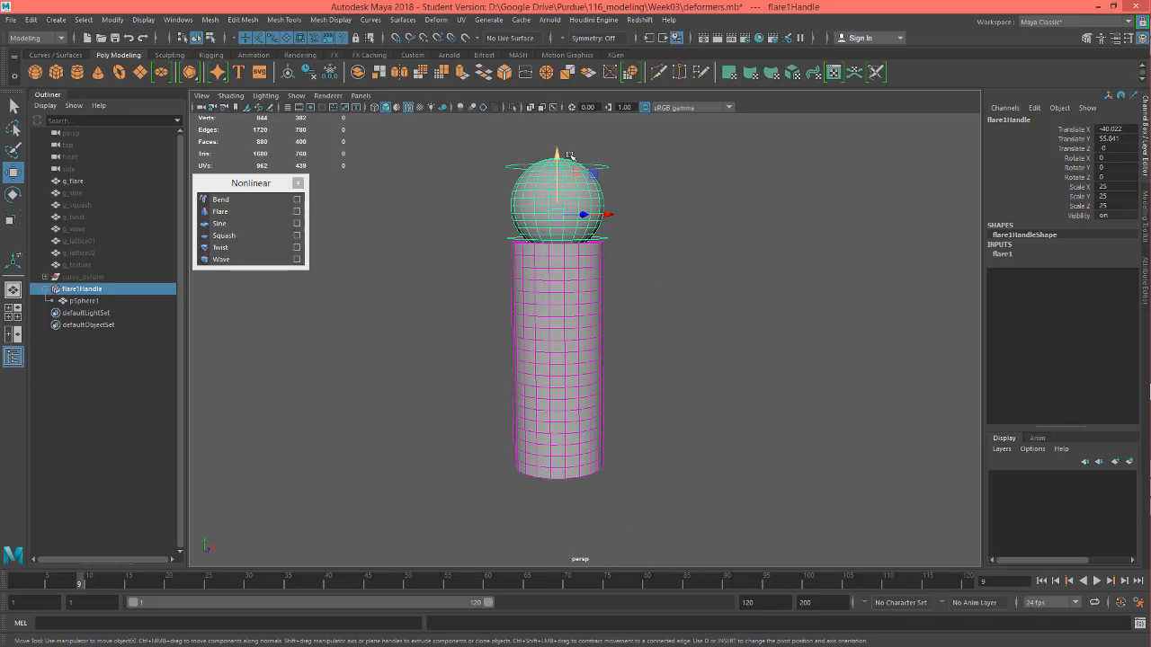
mouse_move(554, 153)
mouse_down()
mouse_move(557, 472)
mouse_move(556, 166)
mouse_move(556, 468)
mouse_move(544, 148)
mouse_move(546, 468)
mouse_move(543, 153)
mouse_up()
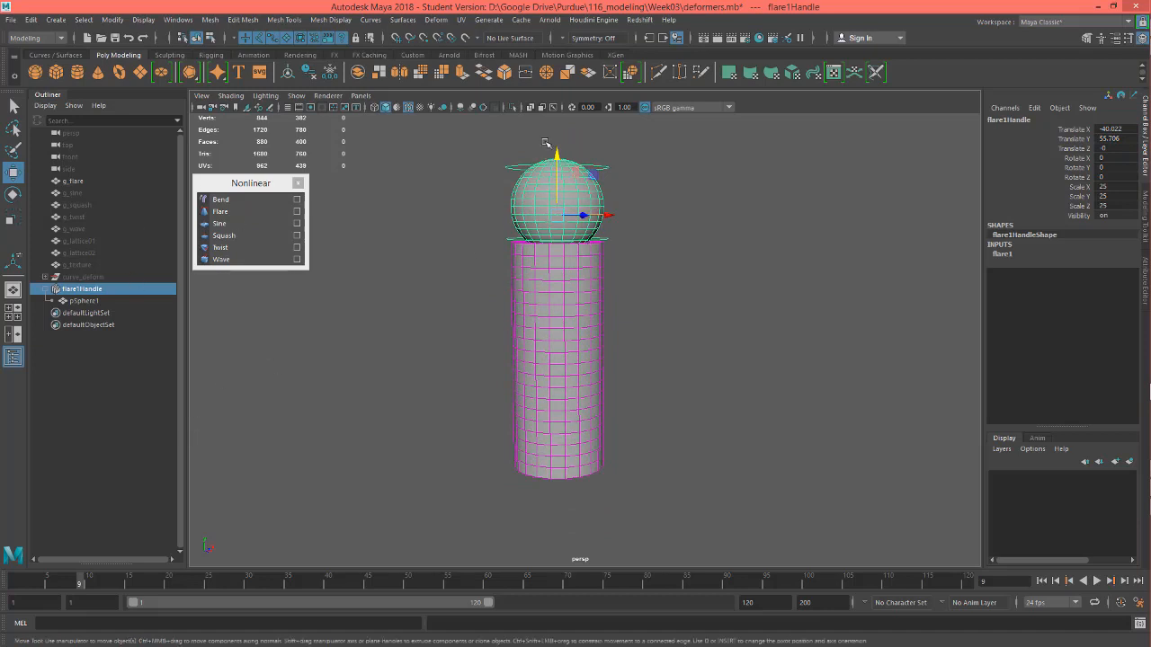
drag(557, 154, 558, 141)
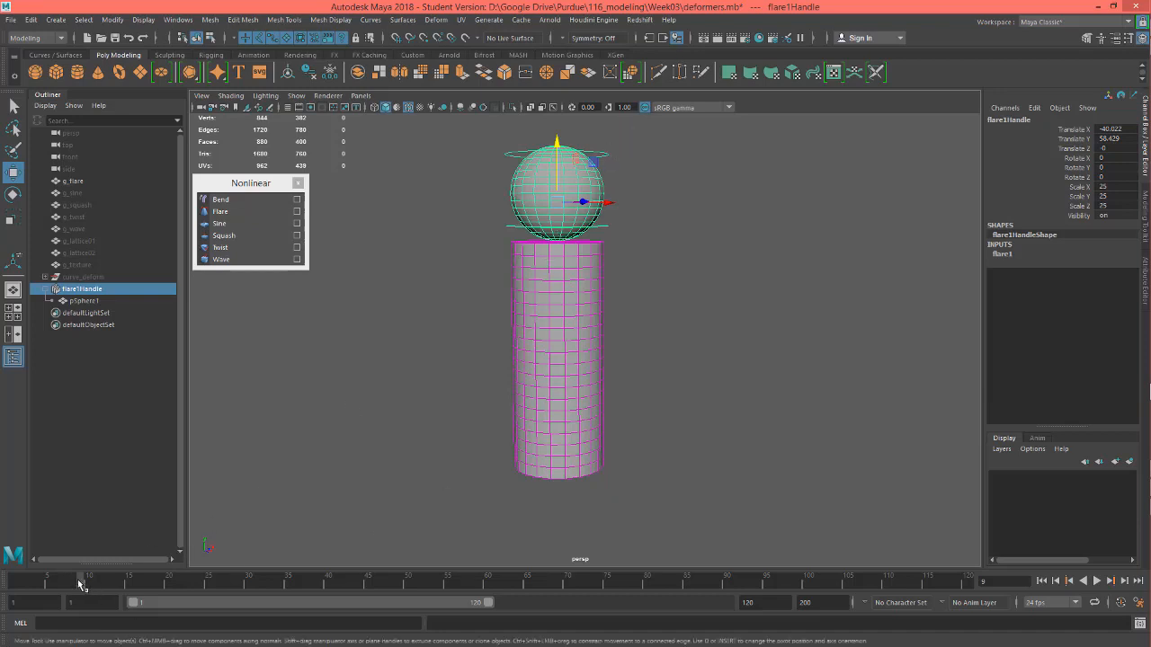
Step: Set a keyframe for the raised flare handle at frame 1 and start playback
drag(78, 584, 11, 590)
key(s)
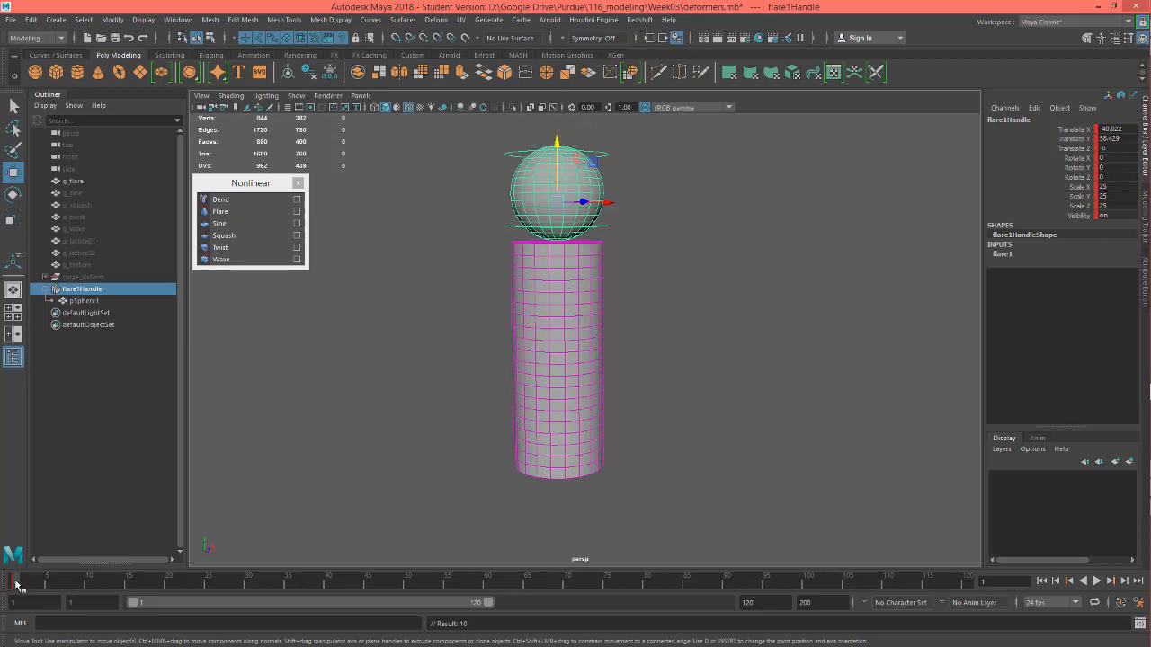
key(alt+v)
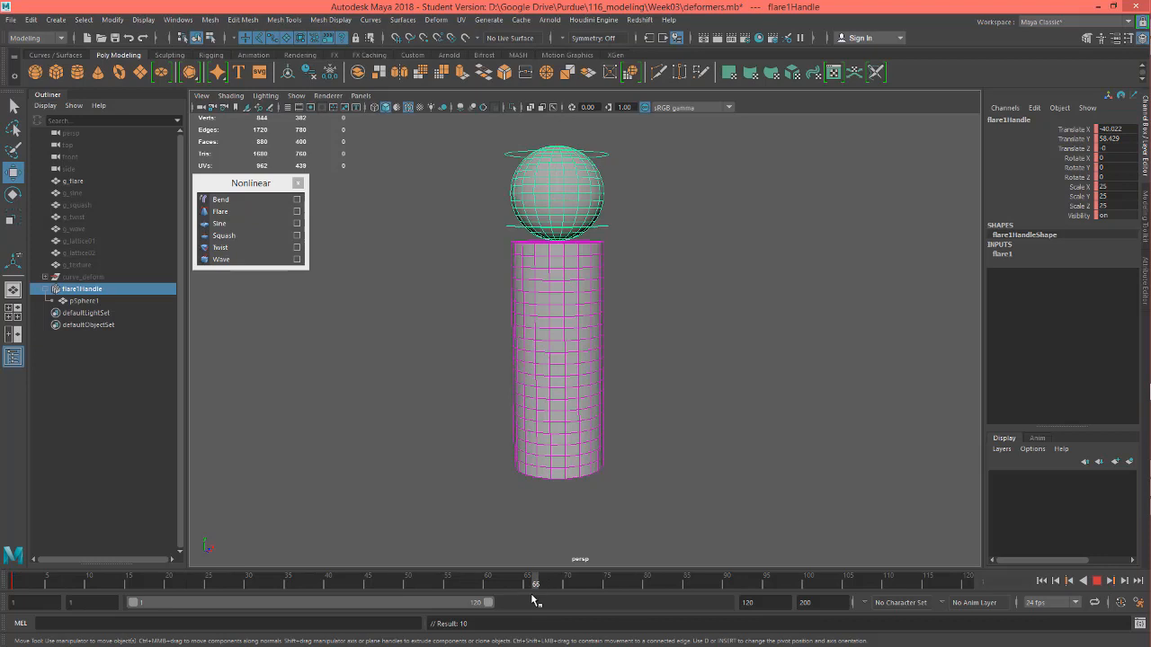
Step: At frame 120, lower the flare handle below the cylinder to a Translate Y of about -13.4 and set a keyframe
drag(531, 595, 528, 595)
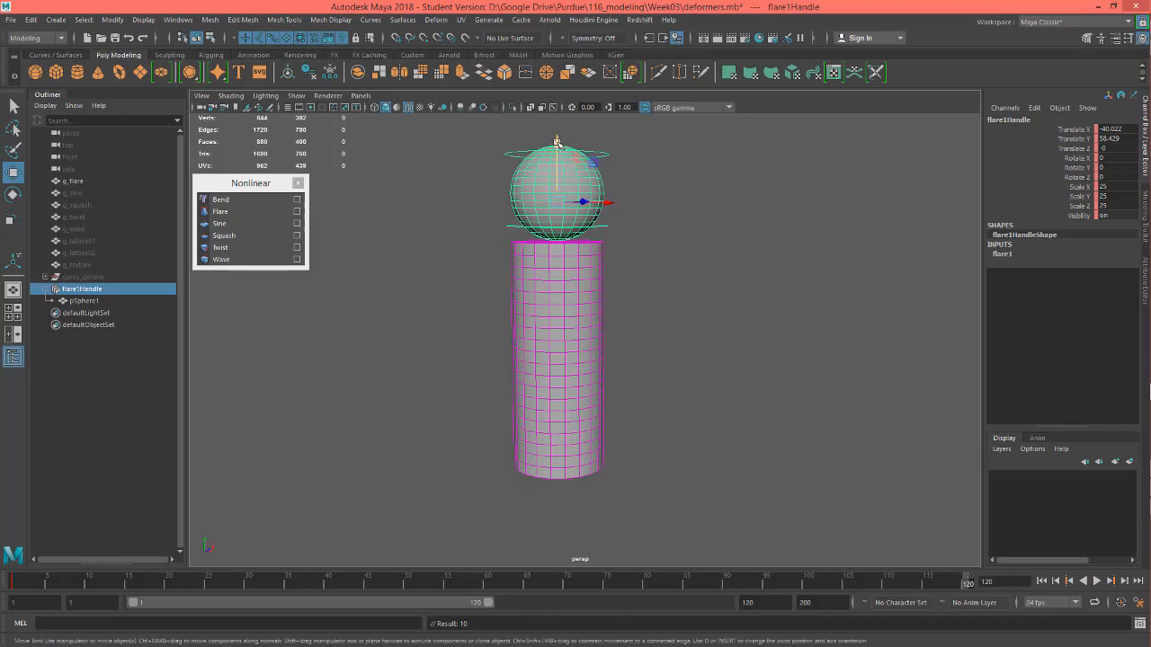
drag(556, 141, 570, 468)
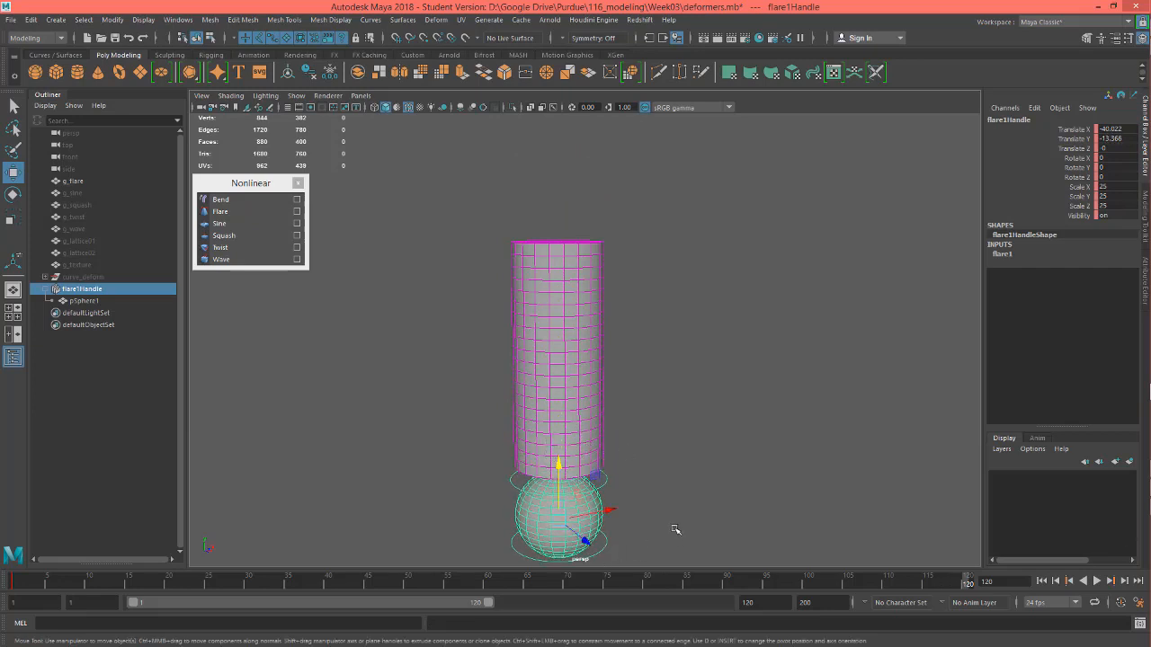
key(s)
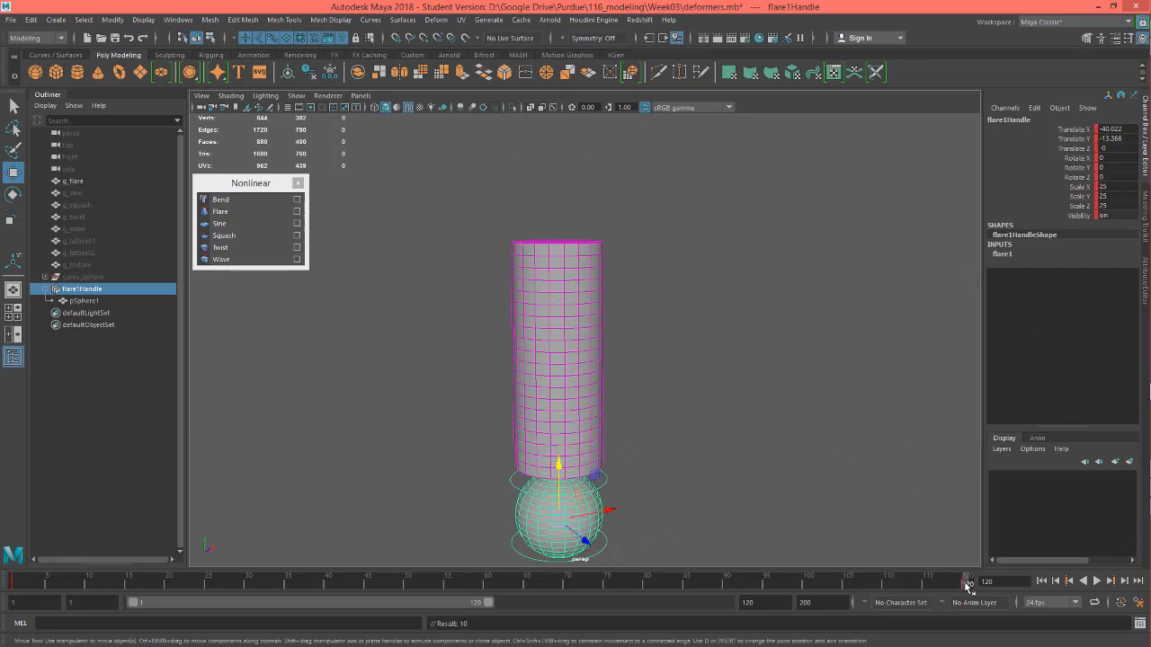
Step: Scrub and play back the flare handle's animation down the cylinder, returning to frame 1
drag(964, 581, 92, 595)
key(alt+v)
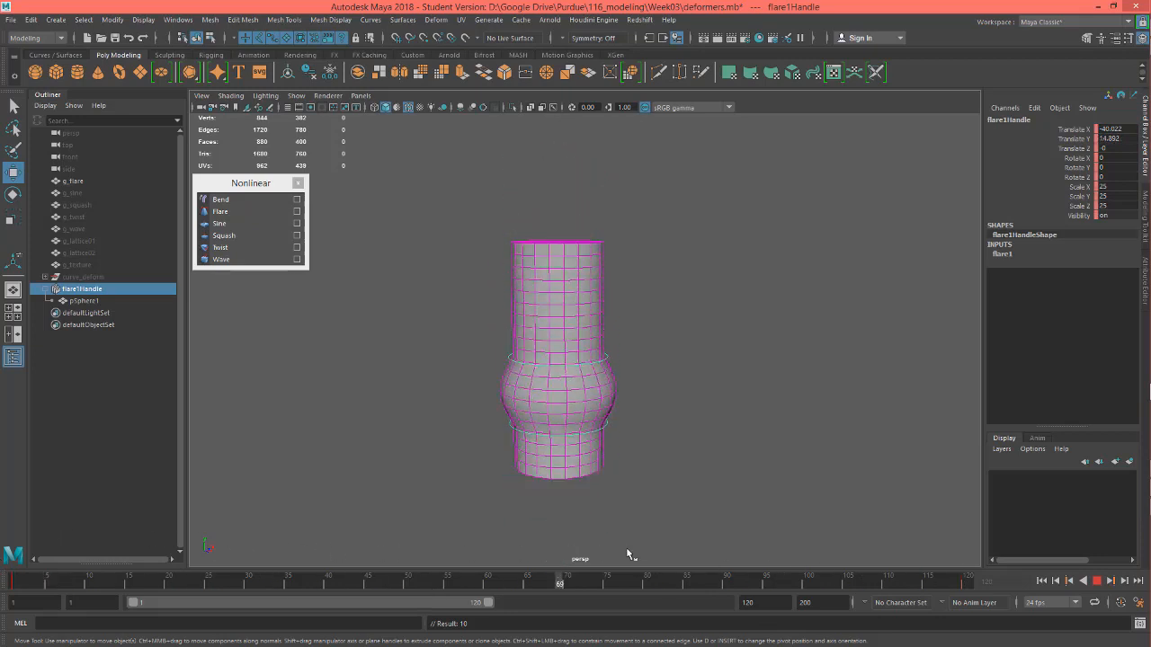
click(13, 581)
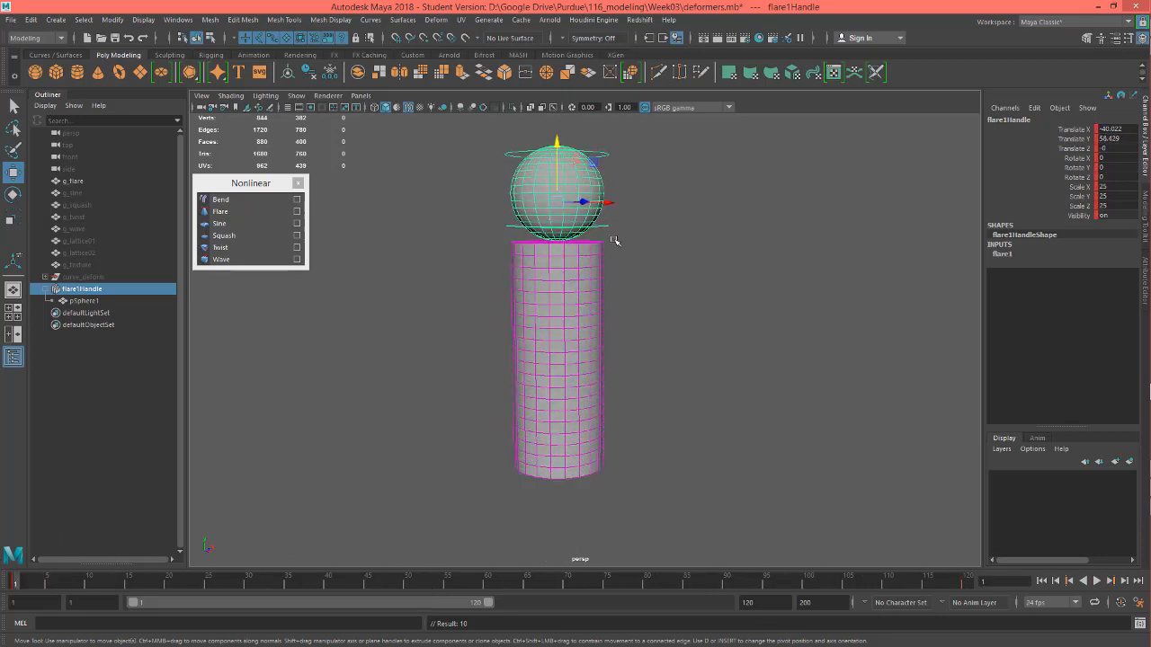
mouse_move(680, 345)
alt+mouse_down()
mouse_move(689, 318)
mouse_move(686, 361)
alt+mouse_up()
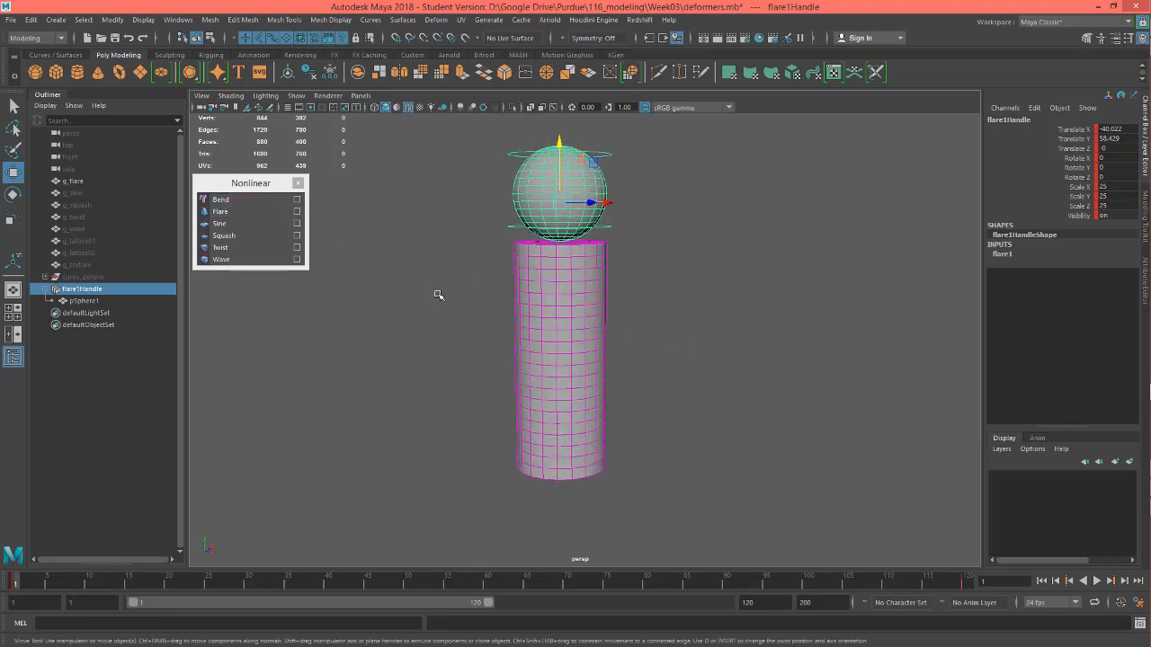